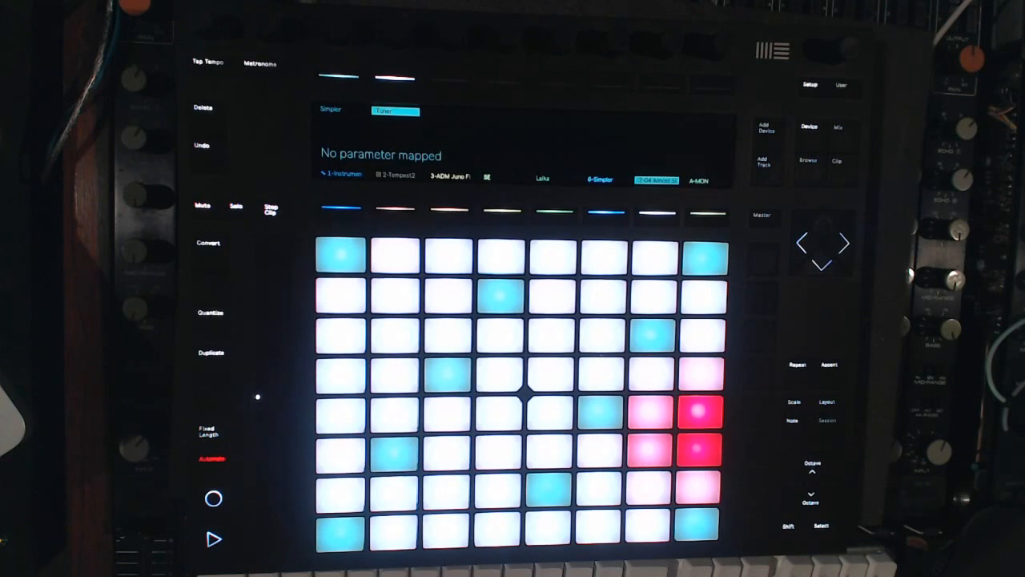
Step: Add a DRack drum rack track and load the 00DB_Kick_5.aif kick sample into it
{"action": "key", "text": "ctrl+shift+t"}
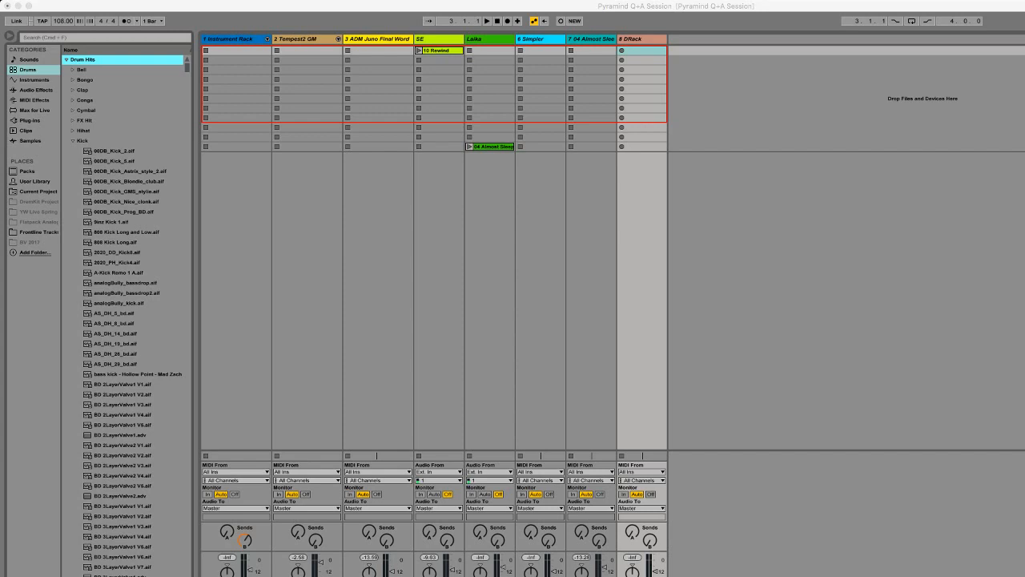
{"action": "key", "text": "super+Tab"}
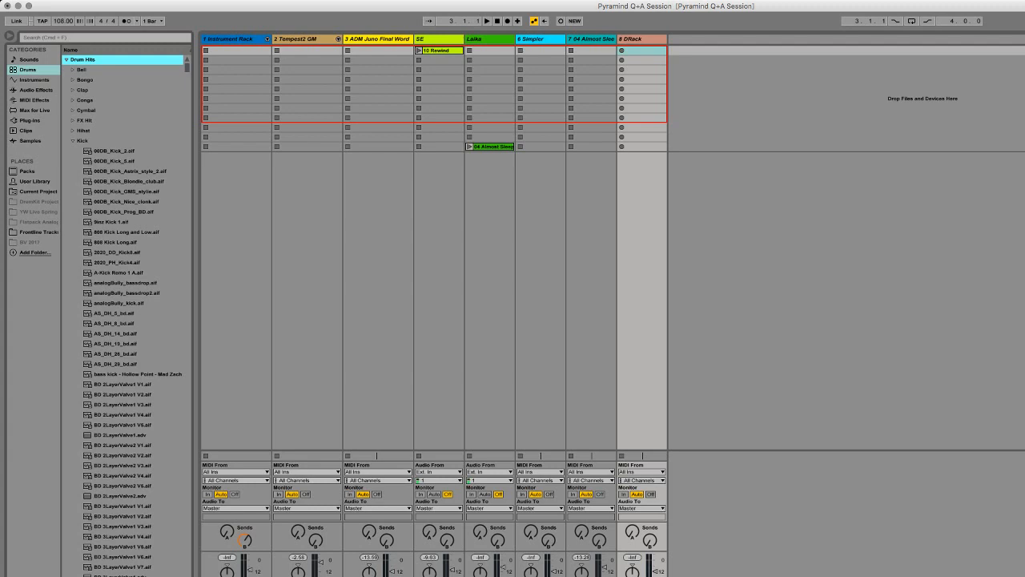
{"action": "left_click", "coordinate": [115, 161]}
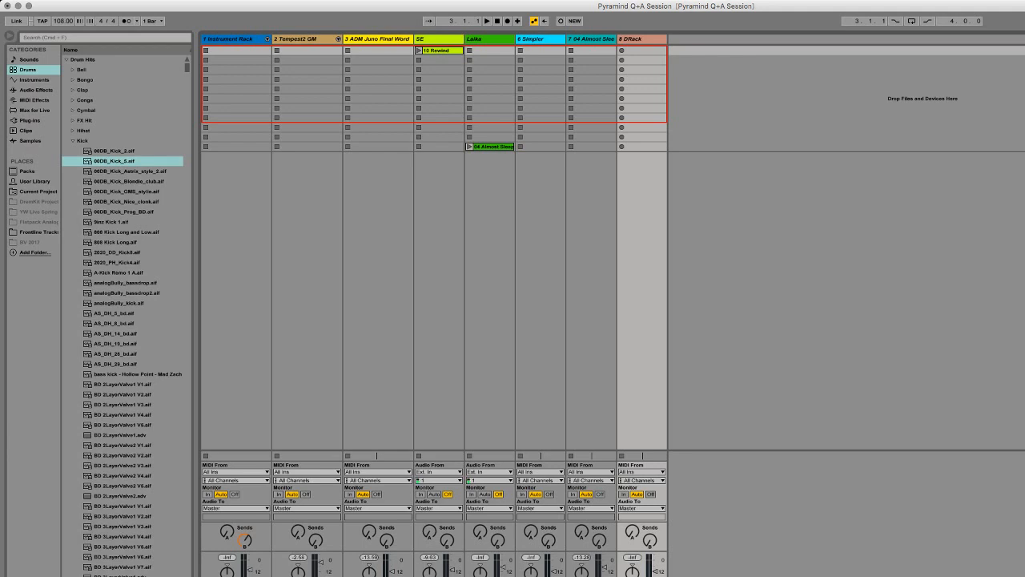
Step: Add a Saturator effect after the kick sample and adjust its Drive to 0.57 dB and its Base amount
{"action": "left_click", "coordinate": [36, 89]}
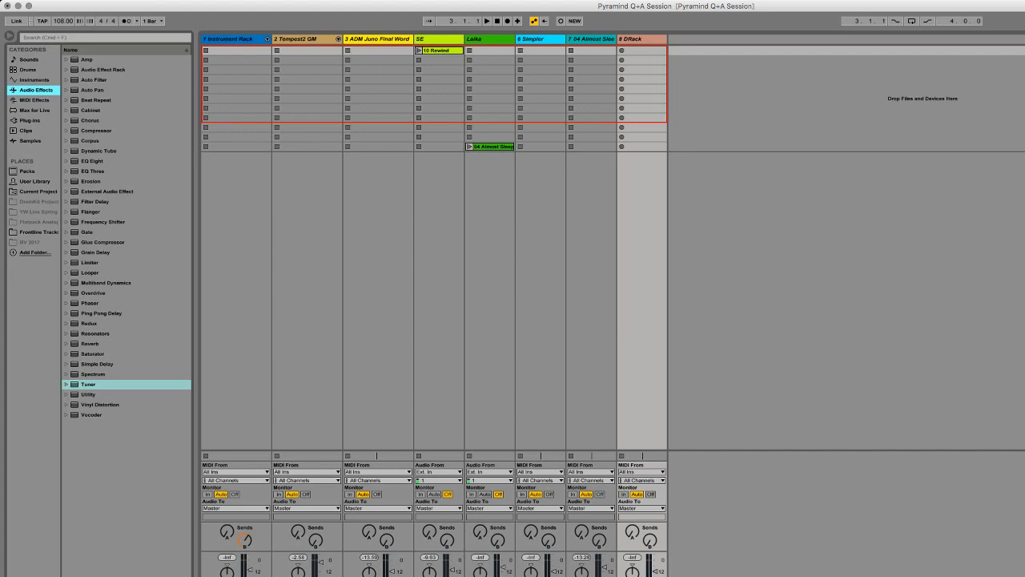
{"action": "left_click", "coordinate": [93, 354]}
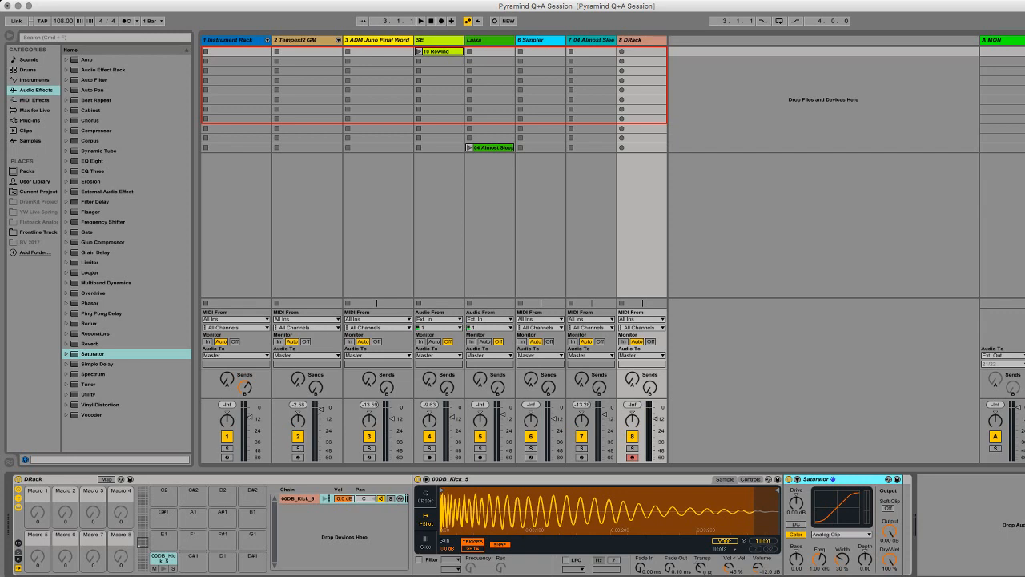
{"action": "left_click", "coordinate": [795, 559]}
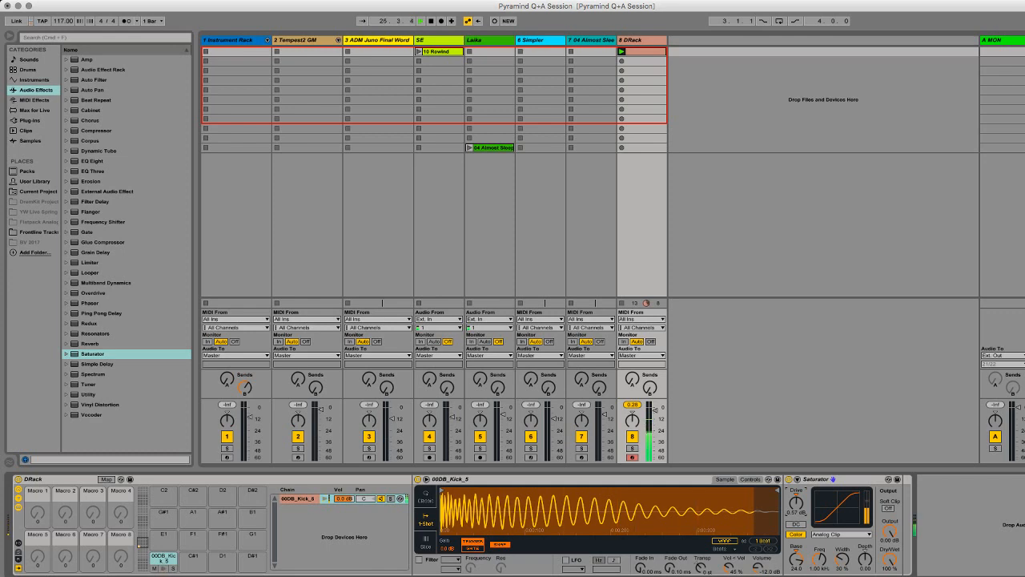
Step: Remove the Saturator from the kick's device chain
{"action": "left_click", "coordinate": [561, 479]}
{"action": "left_click", "coordinate": [841, 479]}
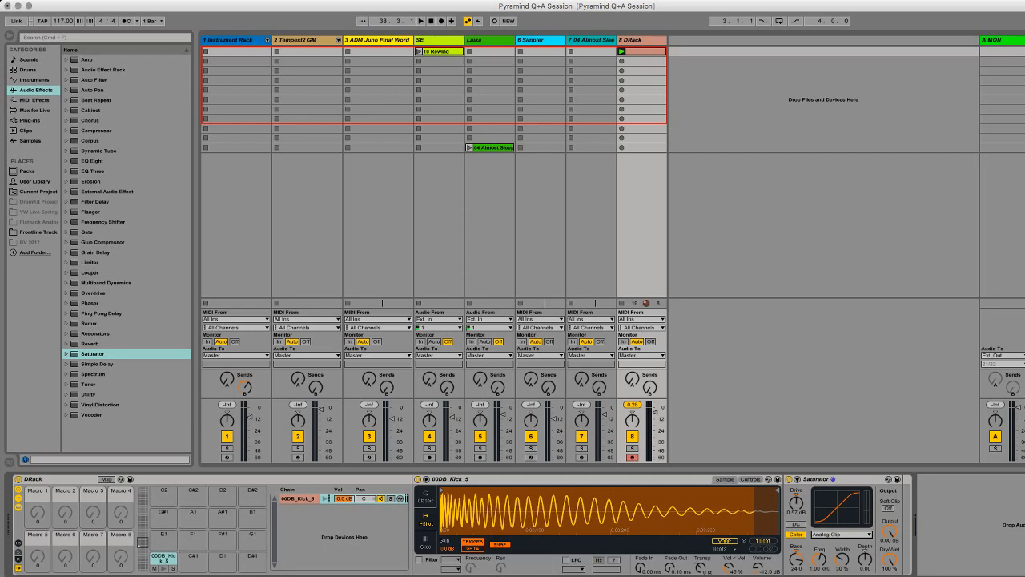
{"action": "left_click", "coordinate": [841, 479]}
{"action": "key", "text": "Delete"}
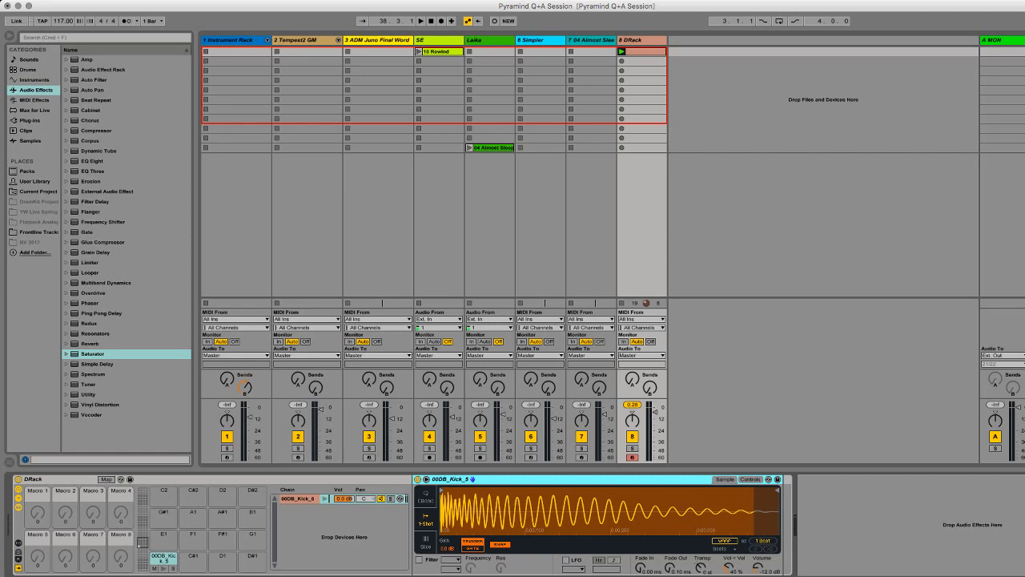
Step: Place an Amp effect after the kick sample and choose the Clean amp model
{"action": "left_click", "coordinate": [93, 293]}
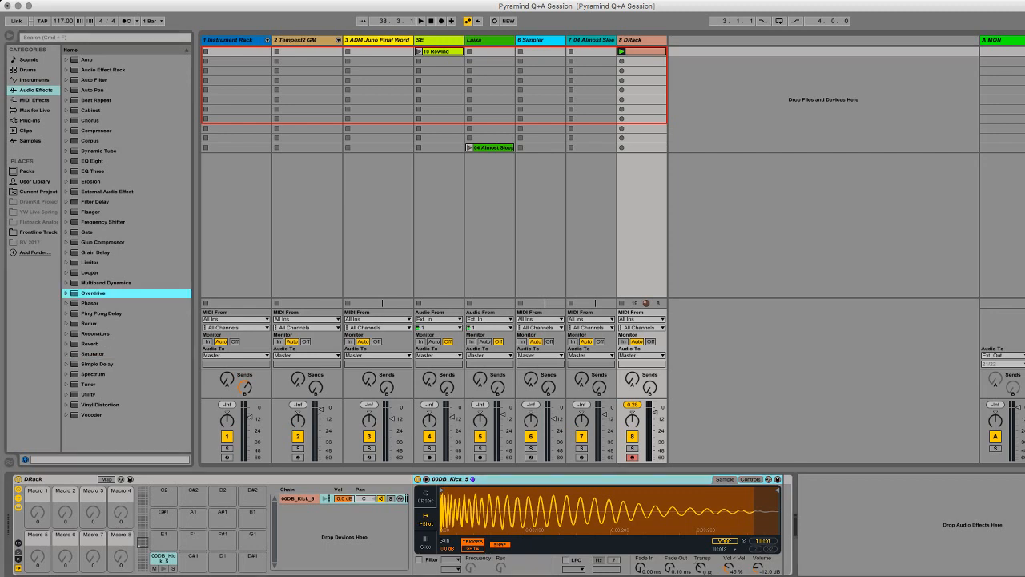
{"action": "left_click", "coordinate": [87, 60]}
{"action": "left_click_drag", "start_coordinate": [86, 60], "coordinate": [786, 524]}
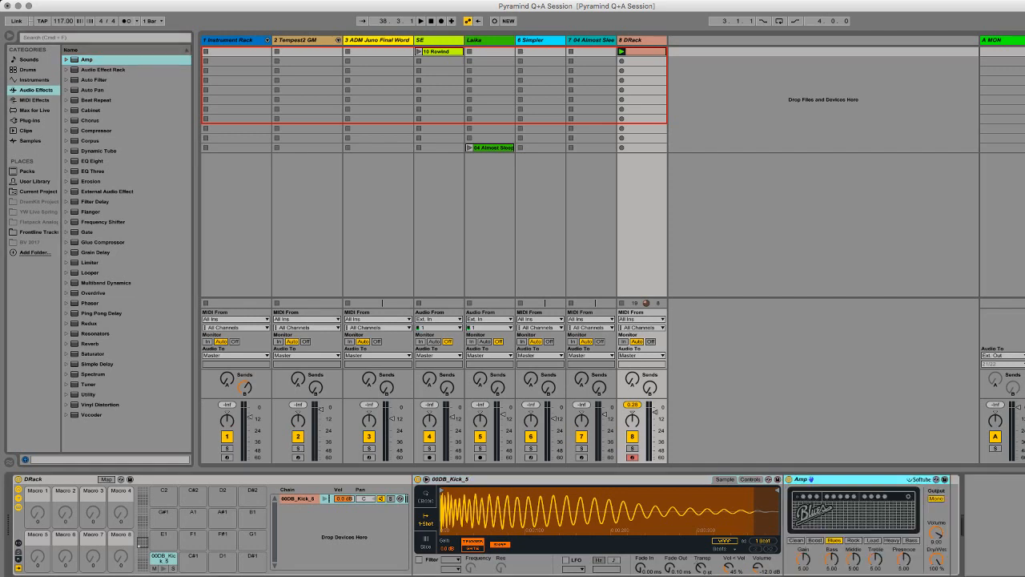
{"action": "left_click", "coordinate": [795, 539]}
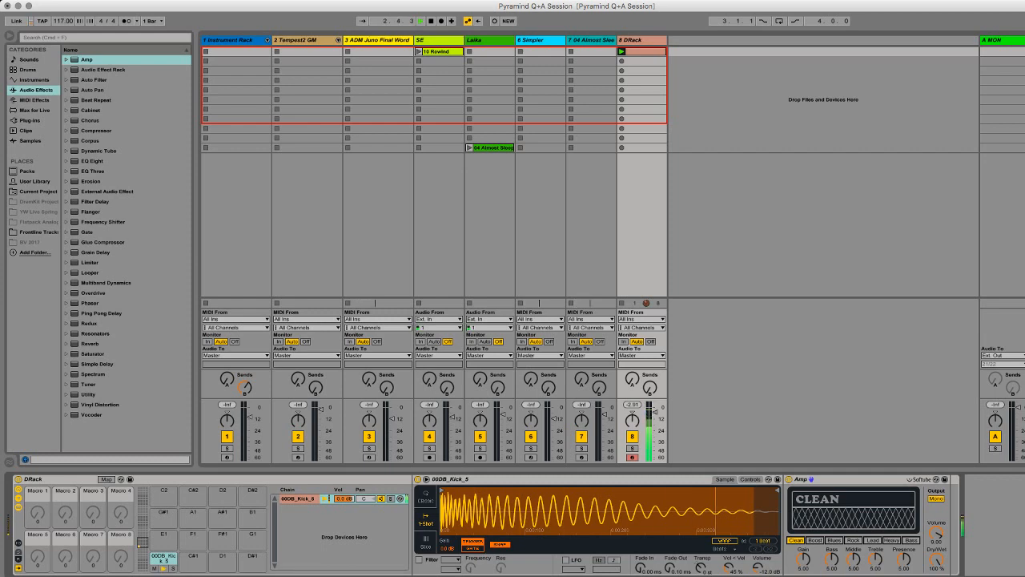
Step: Raise the Amp's Middle to about 9.5, its Bass, and its Gain to 10, and adjust the Amp's output volume
{"action": "left_click_drag", "start_coordinate": [853, 559], "coordinate": [853, 510]}
{"action": "left_click_drag", "start_coordinate": [833, 559], "coordinate": [833, 547]}
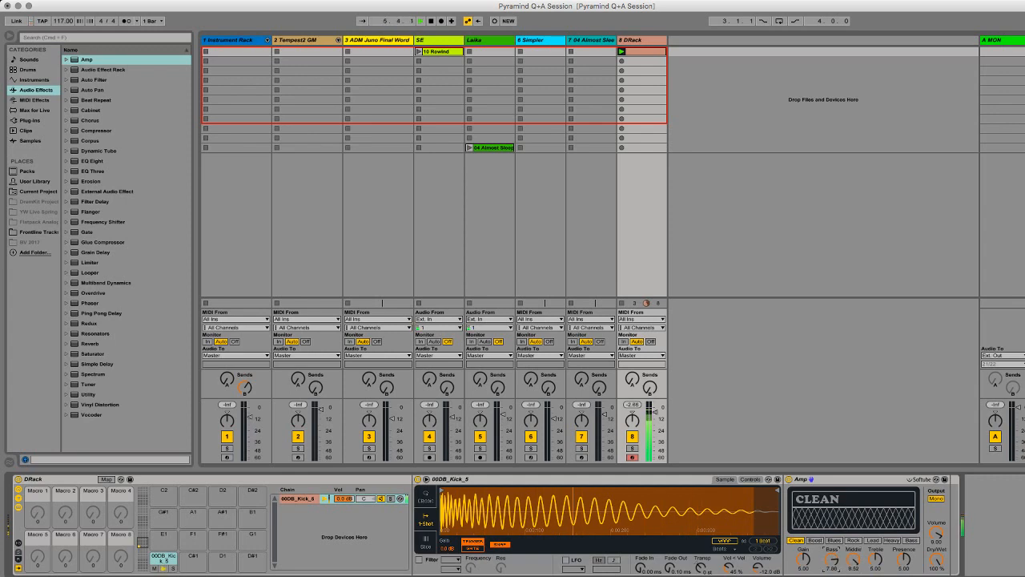
{"action": "left_click_drag", "start_coordinate": [803, 559], "coordinate": [803, 516]}
{"action": "left_click_drag", "start_coordinate": [803, 559], "coordinate": [803, 552]}
{"action": "mouse_move", "coordinate": [936, 534]}
{"action": "left_mouse_down"}
{"action": "mouse_move", "coordinate": [936, 554]}
{"action": "mouse_move", "coordinate": [936, 538]}
{"action": "left_mouse_up"}
Step: Audition the Boost, Blues, Rock, Lead and Heavy amp models on the kick and return to Clean
{"action": "left_click", "coordinate": [815, 539]}
{"action": "left_click", "coordinate": [834, 539]}
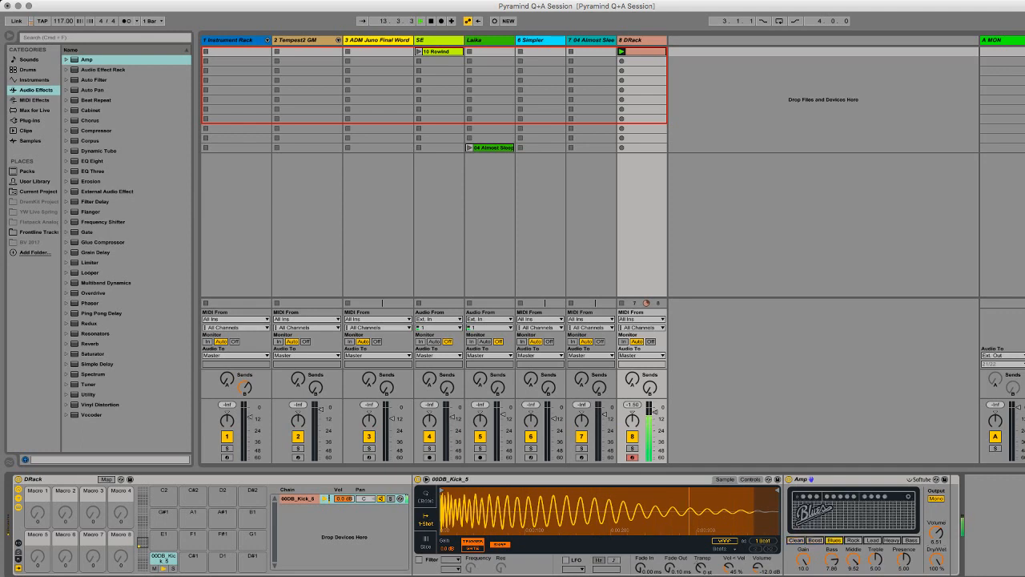
{"action": "left_click", "coordinate": [853, 539]}
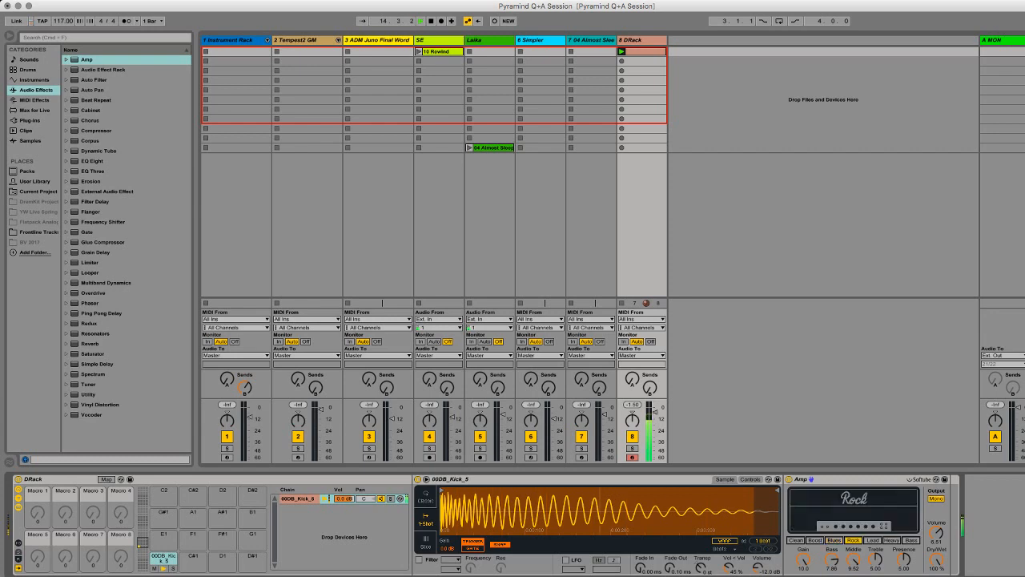
{"action": "left_click", "coordinate": [872, 540]}
{"action": "left_click", "coordinate": [891, 540]}
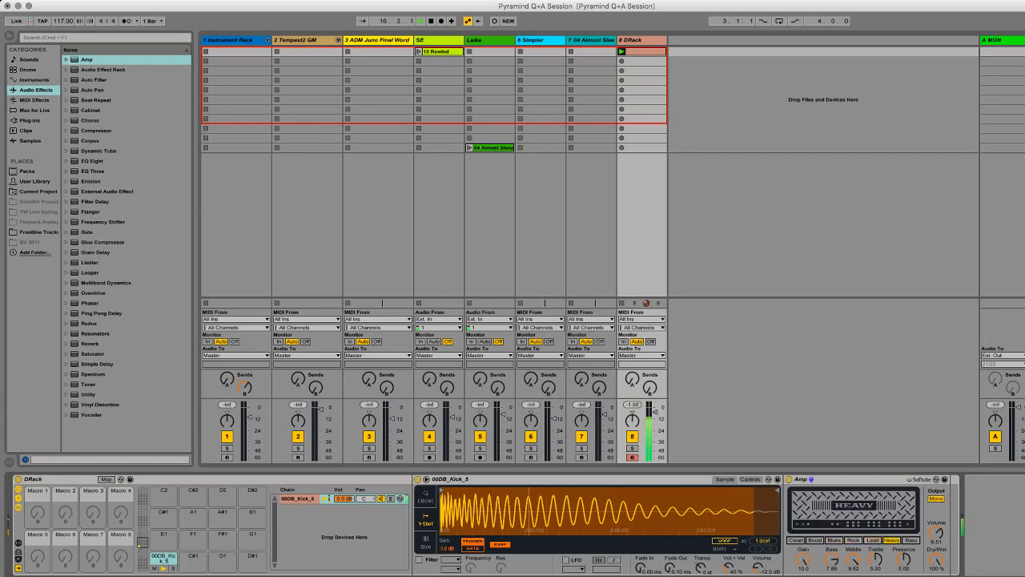
{"action": "left_click", "coordinate": [795, 540]}
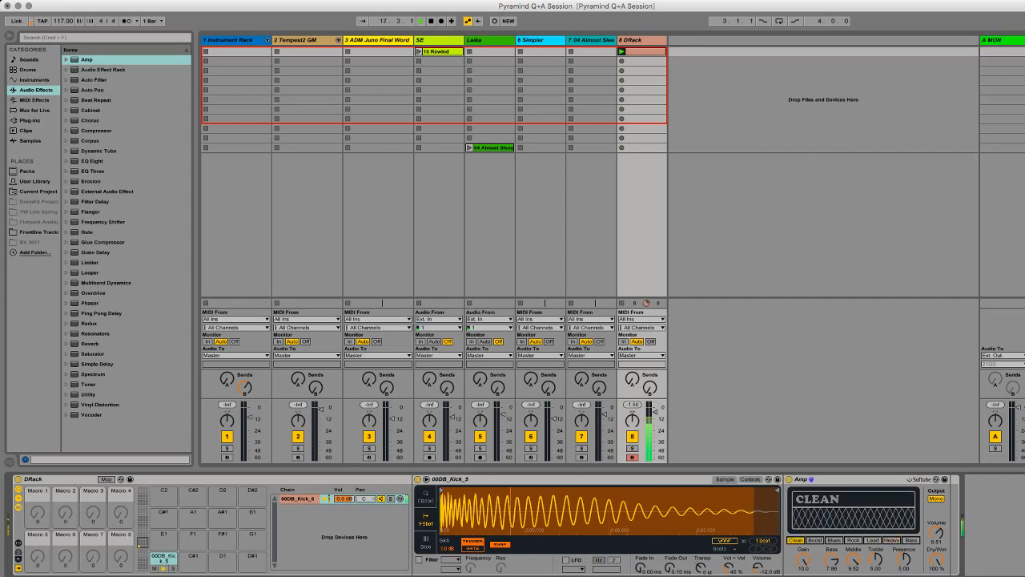
Step: Add a Cabinet effect after the Amp in the kick chain and start playback
{"action": "left_click", "coordinate": [845, 479]}
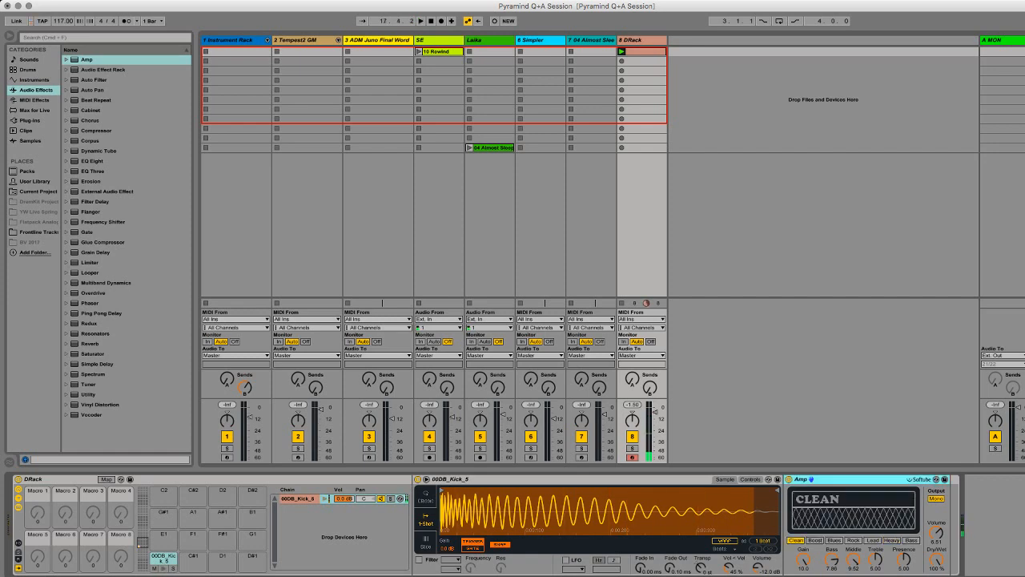
{"action": "left_click", "coordinate": [91, 111]}
{"action": "mouse_move", "coordinate": [91, 111]}
{"action": "left_mouse_down"}
{"action": "mouse_move", "coordinate": [952, 524]}
{"action": "mouse_move", "coordinate": [937, 528]}
{"action": "mouse_move", "coordinate": [937, 493]}
{"action": "left_mouse_up"}
{"action": "key", "text": "space"}
Step: Set the Cabinet to a 2x12 speaker with a Dynamic microphone, trying Dual output before returning to Mono
{"action": "left_click", "coordinate": [973, 523]}
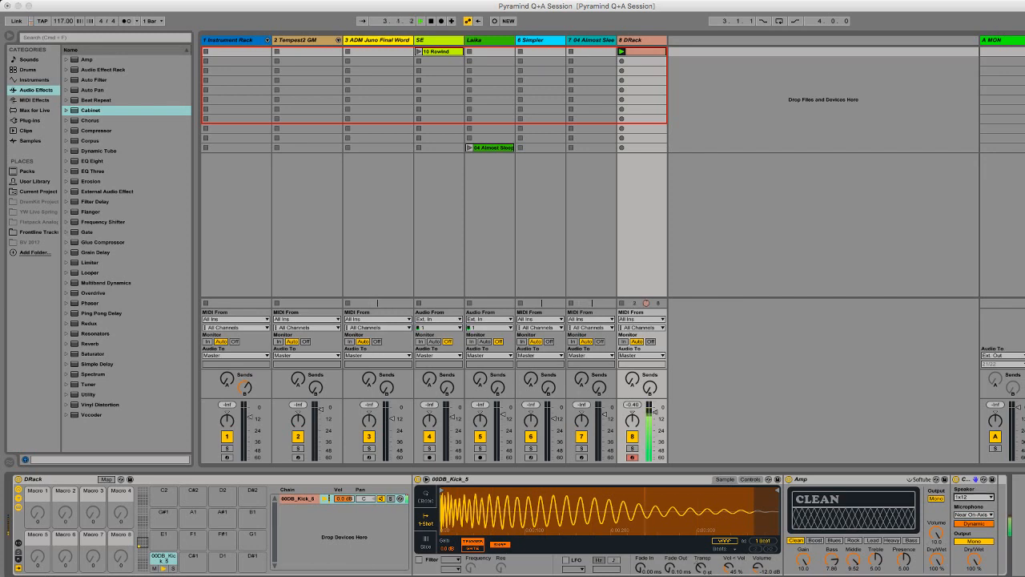
{"action": "left_click", "coordinate": [974, 503]}
{"action": "left_click", "coordinate": [974, 540]}
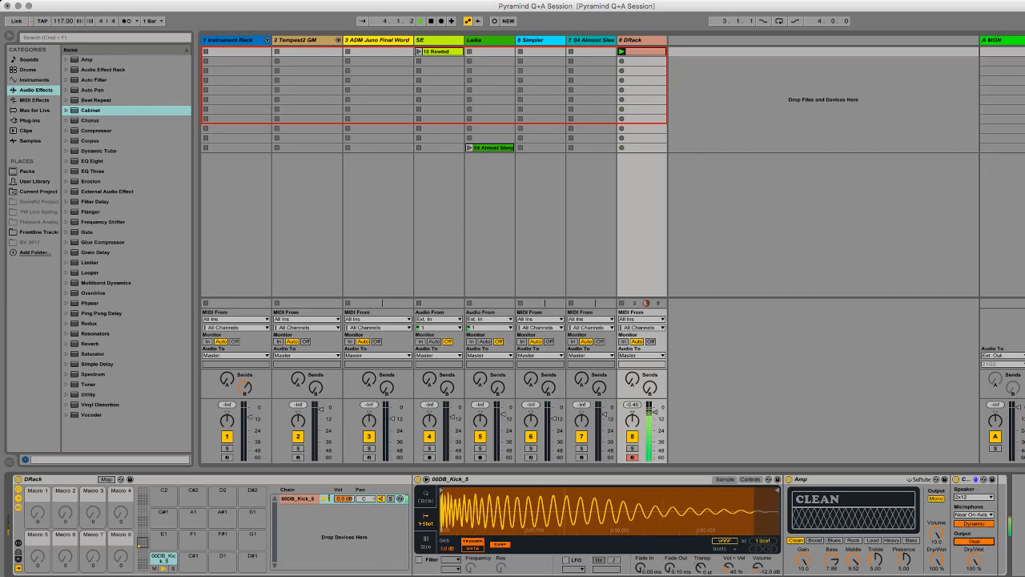
{"action": "left_click", "coordinate": [973, 541]}
Step: Switch the Amp model to Boost and compare the sound with the Cabinet bypassed and re-enabled
{"action": "left_click", "coordinate": [814, 540]}
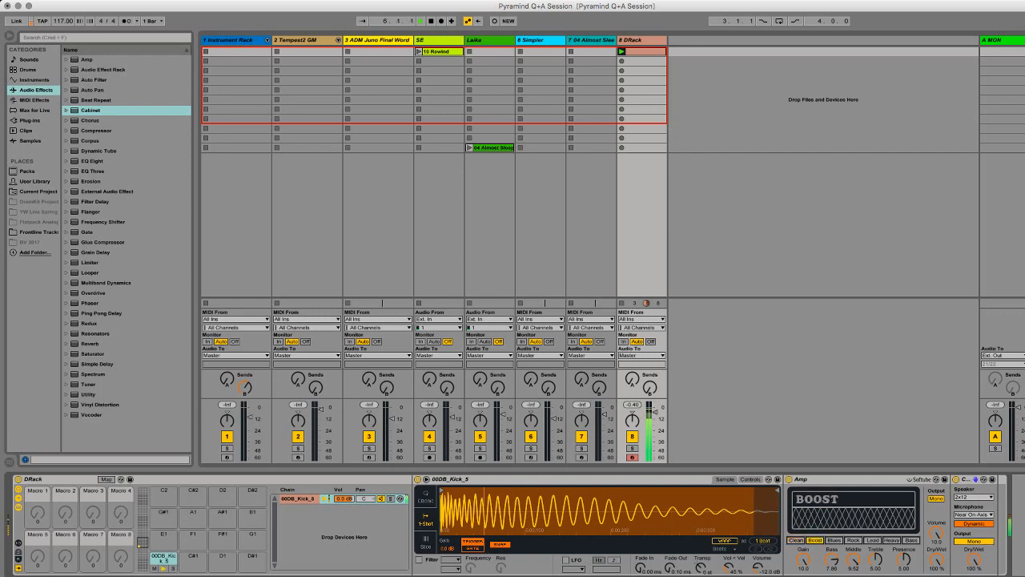
{"action": "left_click", "coordinate": [955, 479]}
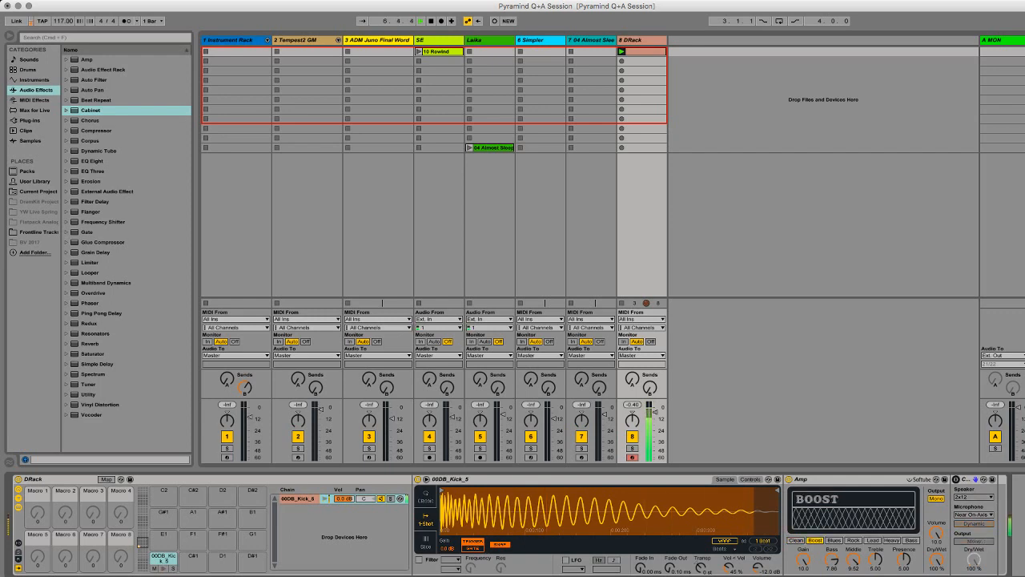
{"action": "left_click", "coordinate": [955, 479]}
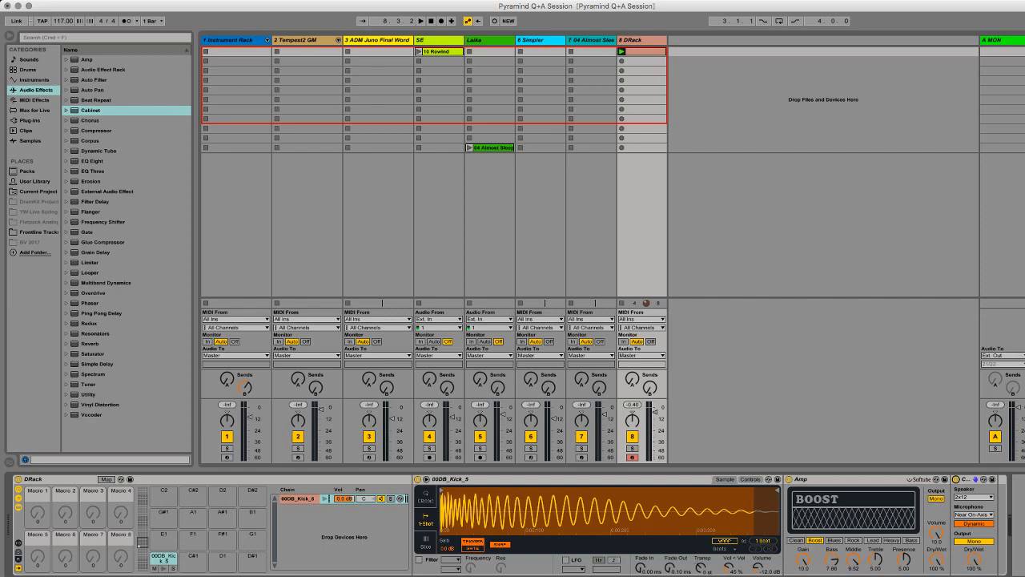
Step: Set the Release macro of the ADM Juno Final Words rack on track 3 to 2.05 s
{"action": "left_click", "coordinate": [377, 40]}
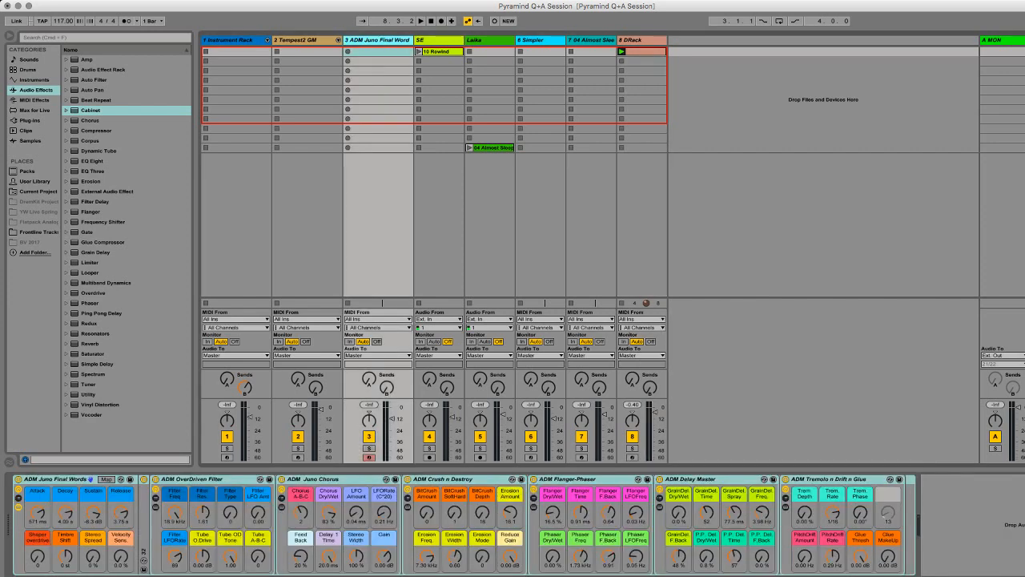
{"action": "left_click_drag", "start_coordinate": [120, 512], "coordinate": [121, 517]}
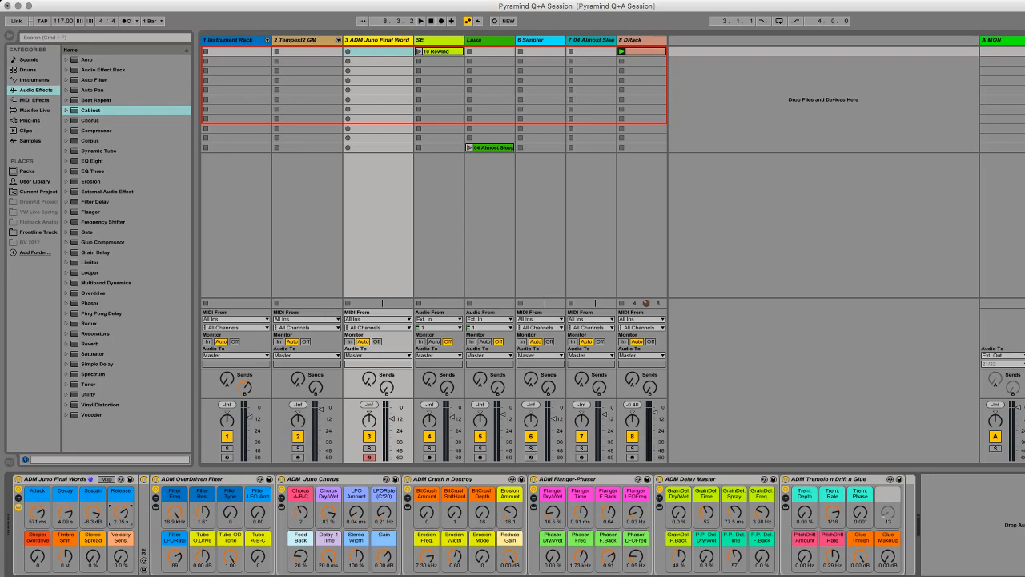
{"action": "key", "text": "super+Tab"}
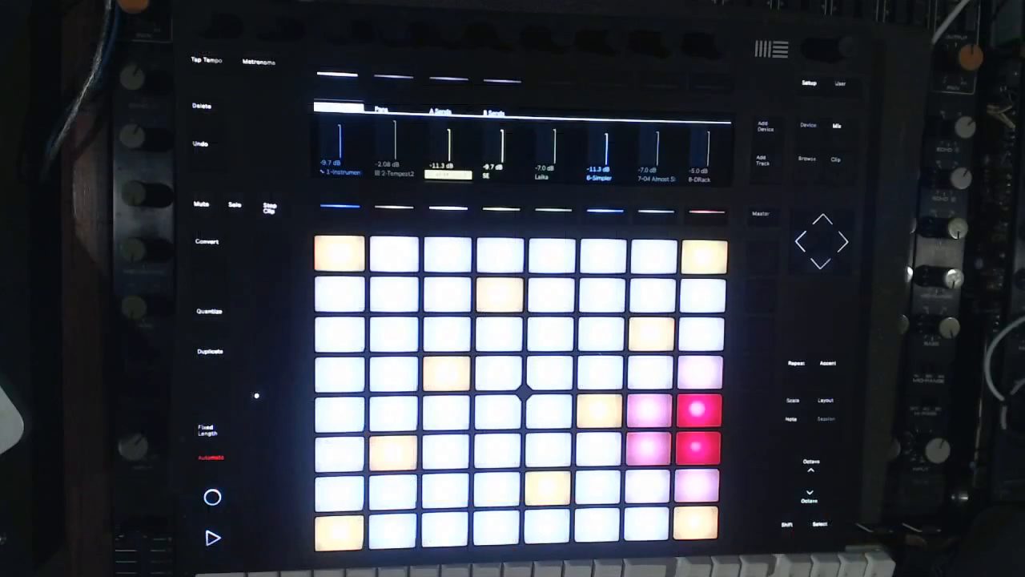
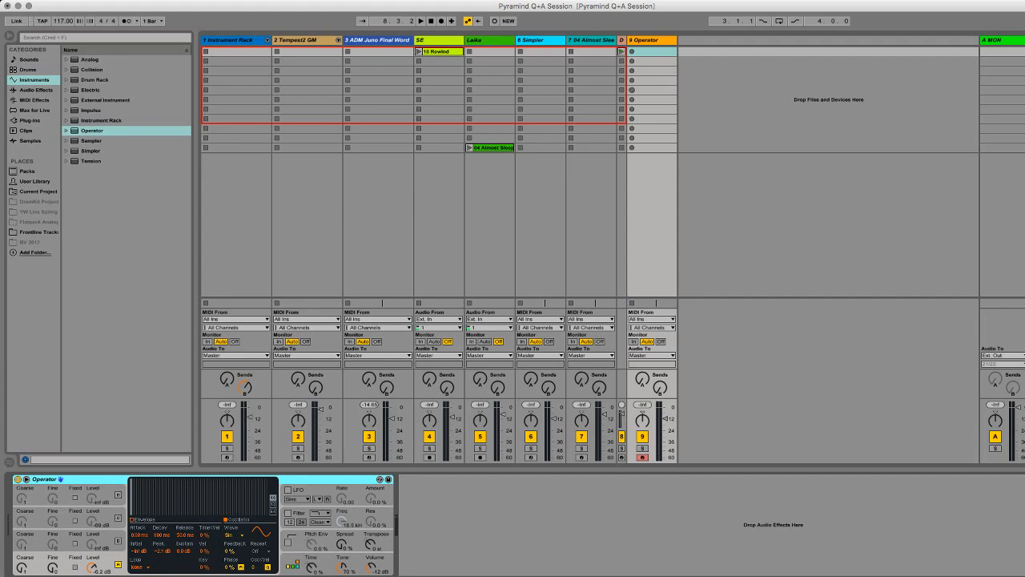
Step: Add the Max for Live LFO audio effect (LFO.amxd) after Operator on track 9
{"action": "left_click", "coordinate": [34, 110]}
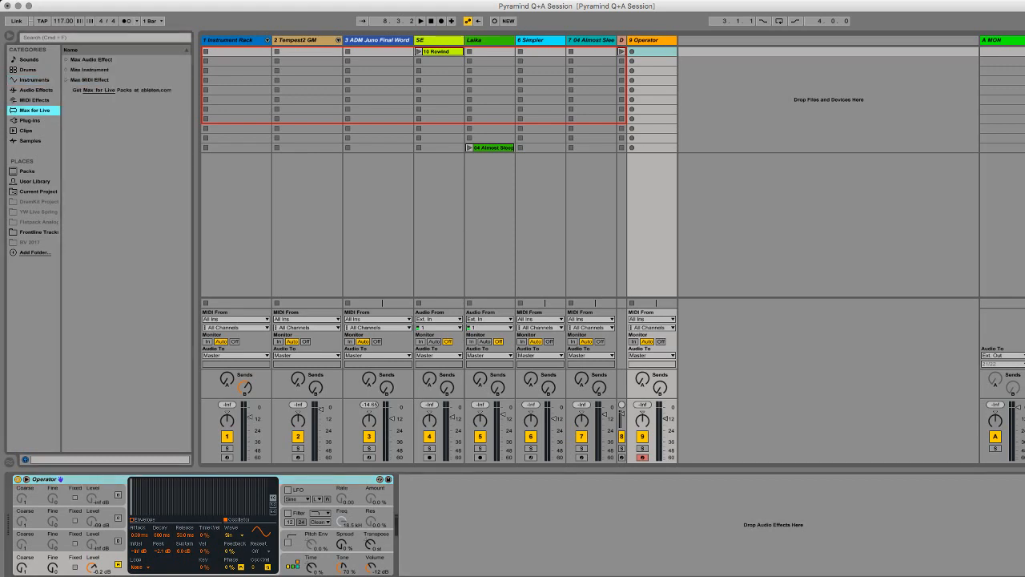
{"action": "left_click", "coordinate": [66, 60]}
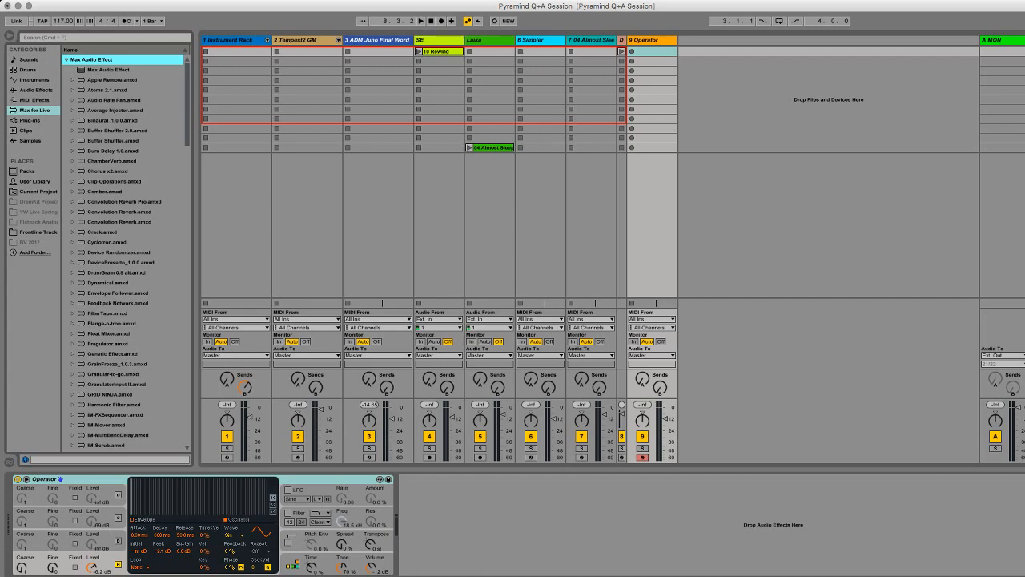
{"action": "scroll", "coordinate": [125, 252], "scroll_direction": "down", "scroll_amount": 5}
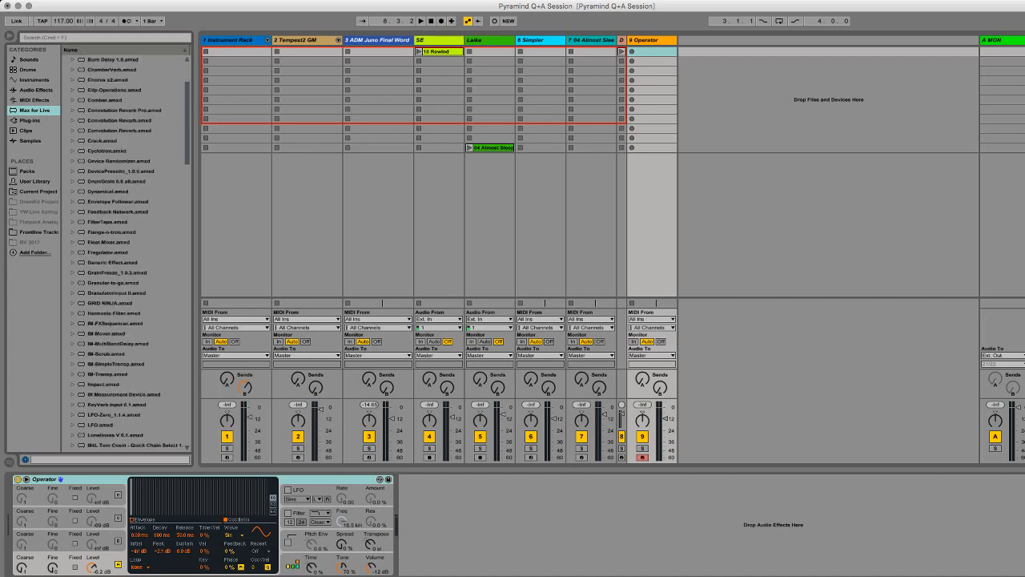
{"action": "left_click", "coordinate": [101, 425]}
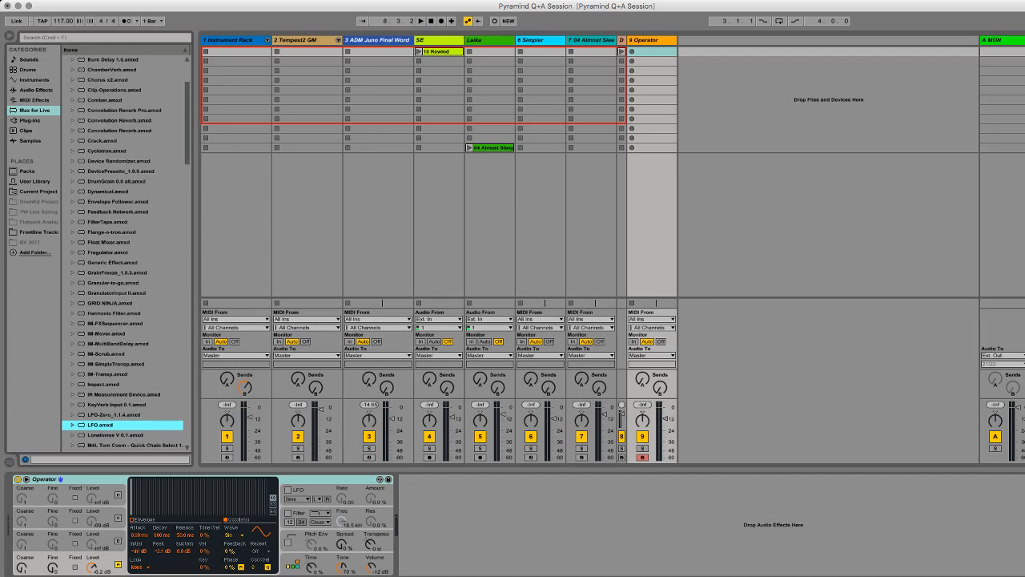
{"action": "left_click_drag", "start_coordinate": [101, 425], "coordinate": [481, 524]}
{"action": "key", "text": "Return"}
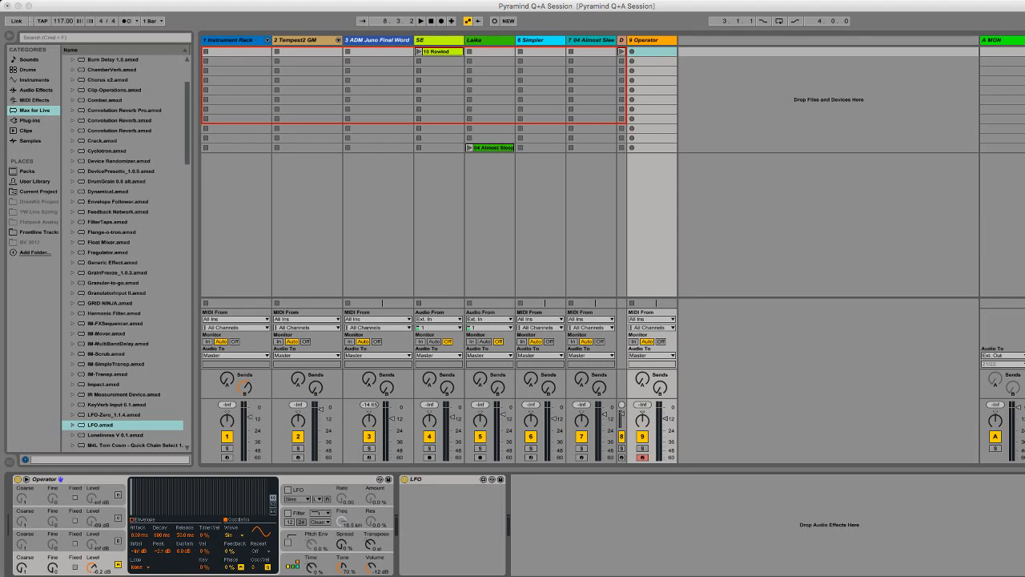
Step: Switch Operator's oscillators B, C and D on and back off, leaving only oscillator A active
{"action": "left_click", "coordinate": [22, 567]}
{"action": "left_click", "coordinate": [92, 543]}
{"action": "left_click", "coordinate": [118, 540]}
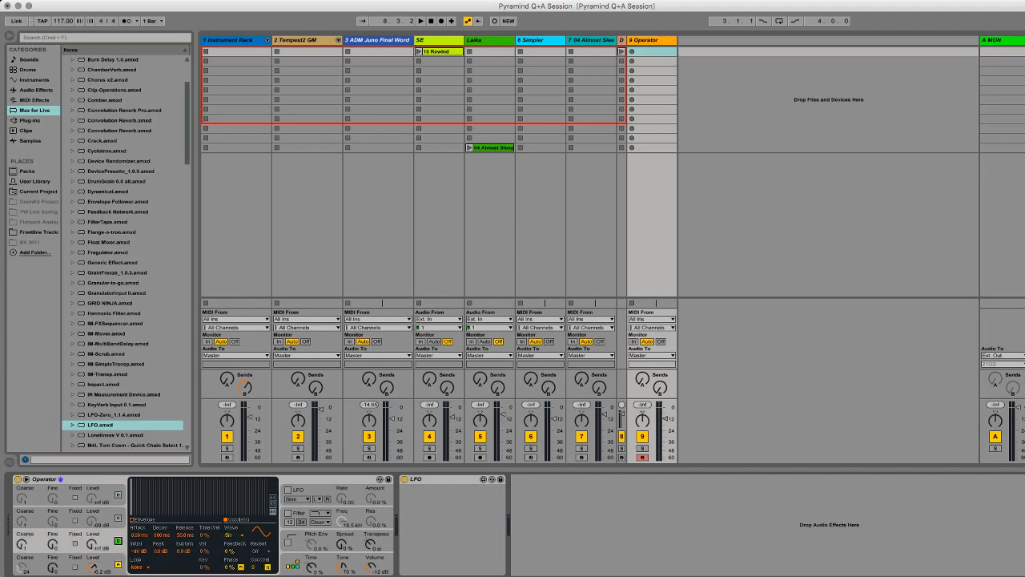
{"action": "left_click", "coordinate": [117, 518]}
{"action": "left_click", "coordinate": [118, 495]}
{"action": "left_click", "coordinate": [118, 518]}
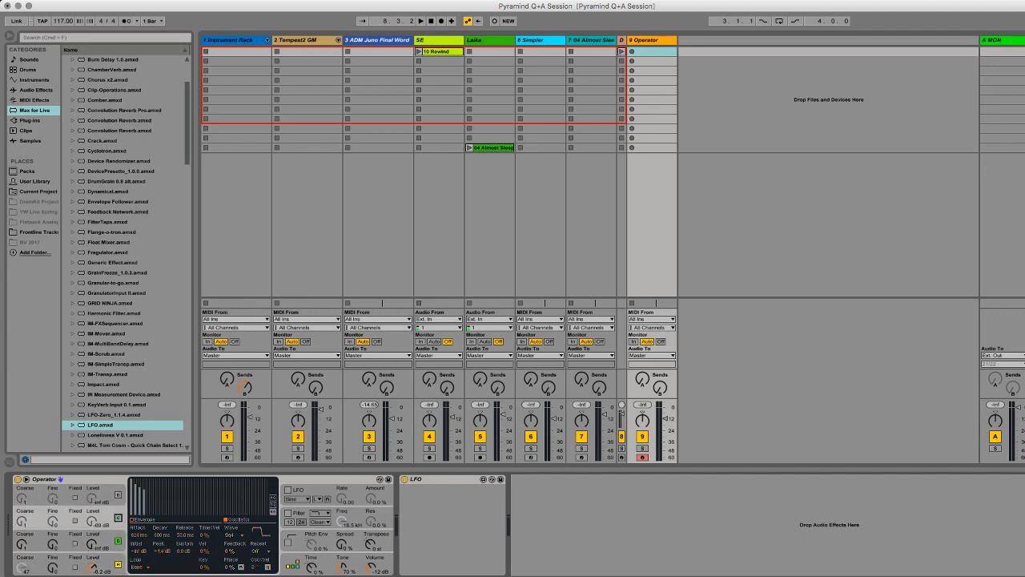
{"action": "left_click", "coordinate": [118, 541]}
{"action": "left_click", "coordinate": [93, 565]}
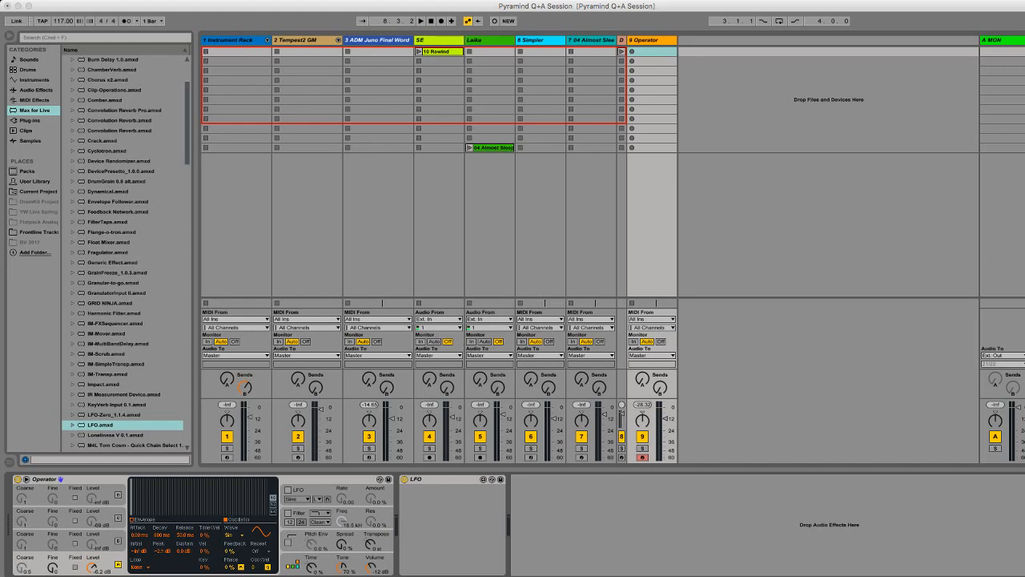
Step: Rename the 00DB_Kick_5 chain in the drum rack on track 8 as KICK SAT and play the kick
{"action": "left_click", "coordinate": [621, 40]}
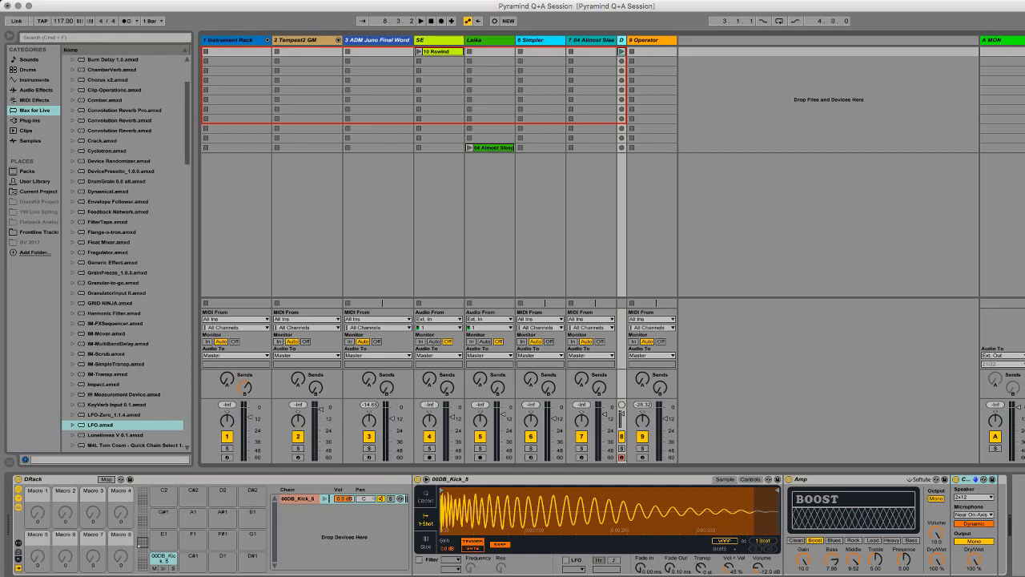
{"action": "left_click", "coordinate": [298, 498]}
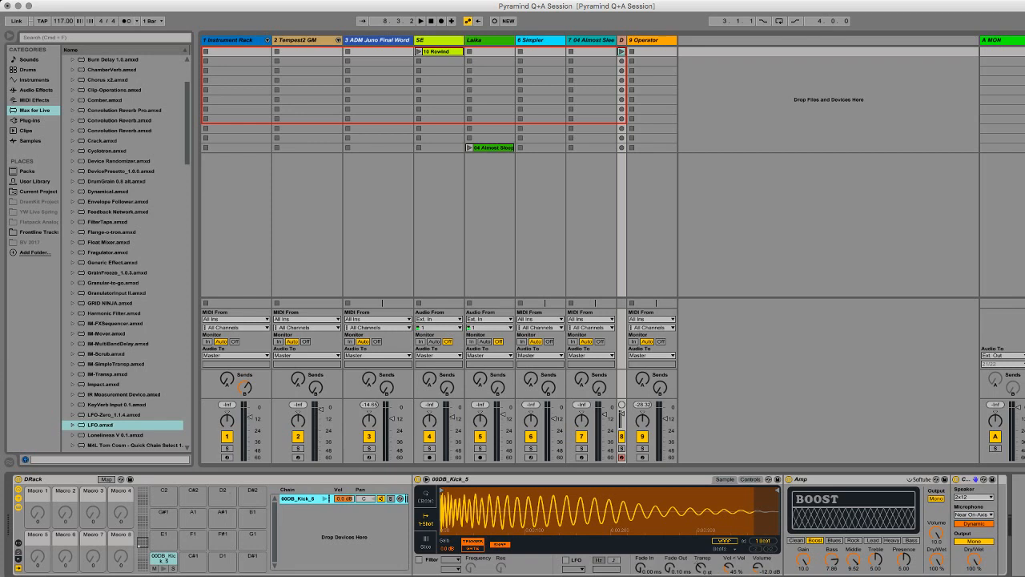
{"action": "left_click", "coordinate": [472, 479]}
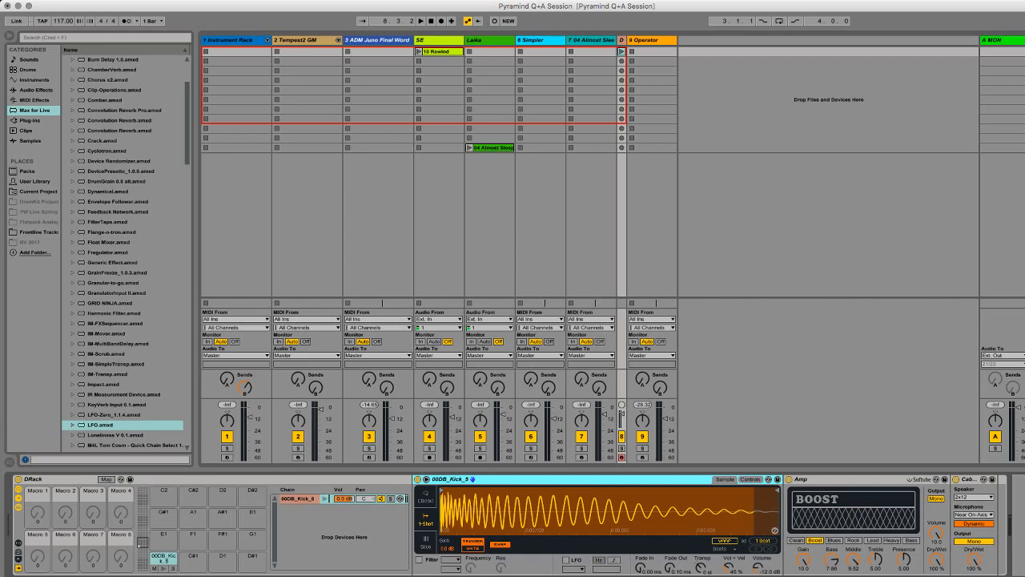
{"action": "left_click", "coordinate": [298, 498]}
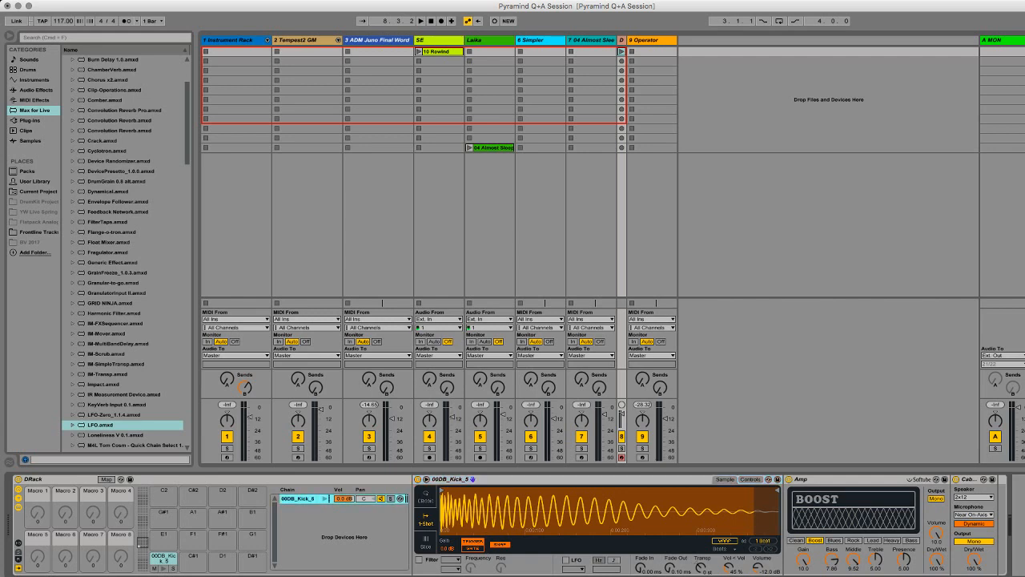
{"action": "key", "text": "super+r"}
{"action": "type", "text": "KICK"}
{"action": "key", "text": "Return"}
{"action": "key", "text": "super+r"}
{"action": "type", "text": "KICK SAT"}
{"action": "key", "text": "Return"}
{"action": "key", "text": "space"}
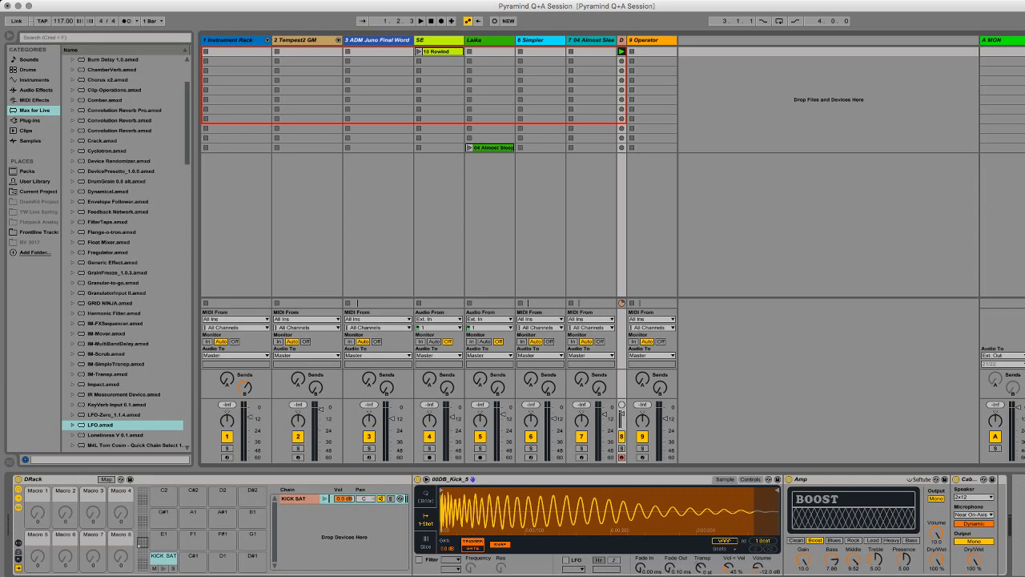
Step: Duplicate the KICK SAT chain and rename the copy as Kick Clean
{"action": "left_click", "coordinate": [296, 498]}
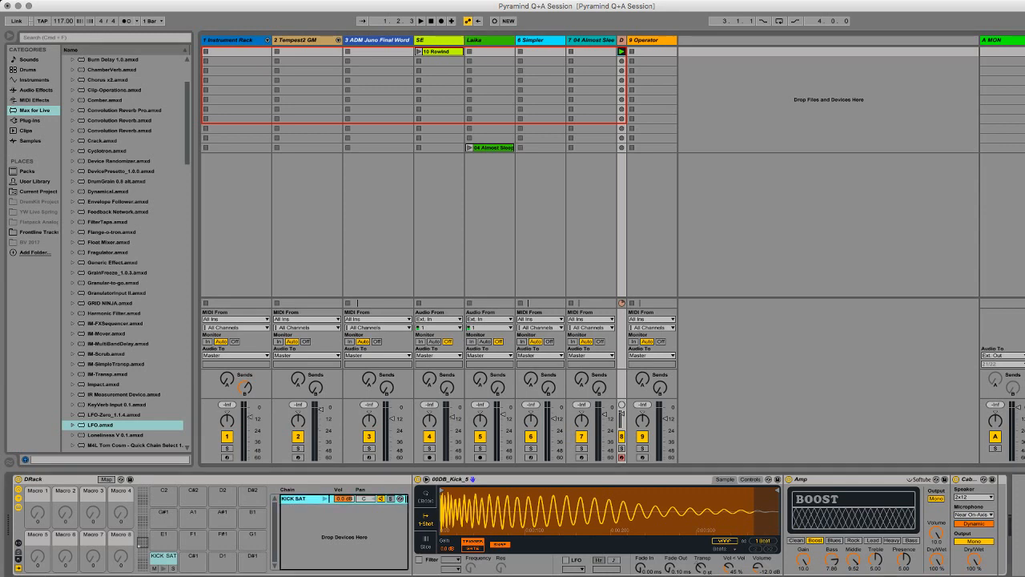
{"action": "key", "text": "super+d"}
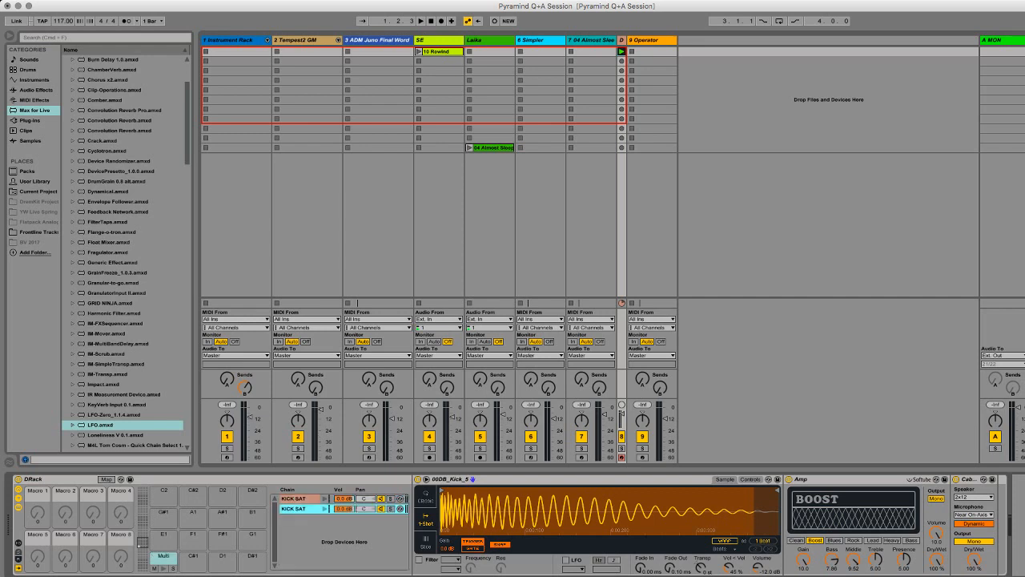
{"action": "key", "text": "super+r"}
{"action": "type", "text": "Kick Clean"}
{"action": "key", "text": "Return"}
Step: Delete the Amp and Cabinet effects from the Kick Clean chain
{"action": "left_click", "coordinate": [848, 479]}
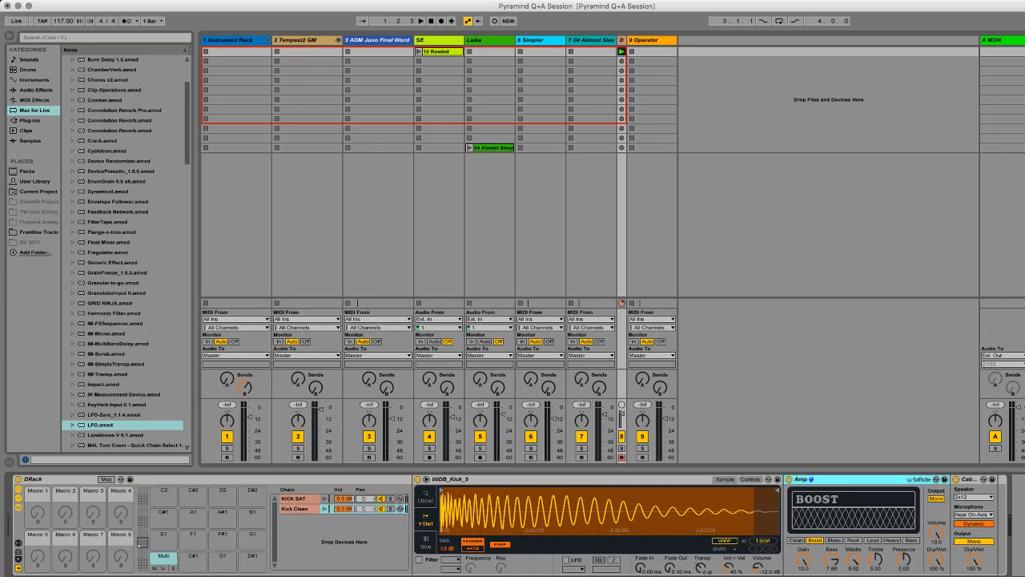
{"action": "key", "text": "Delete"}
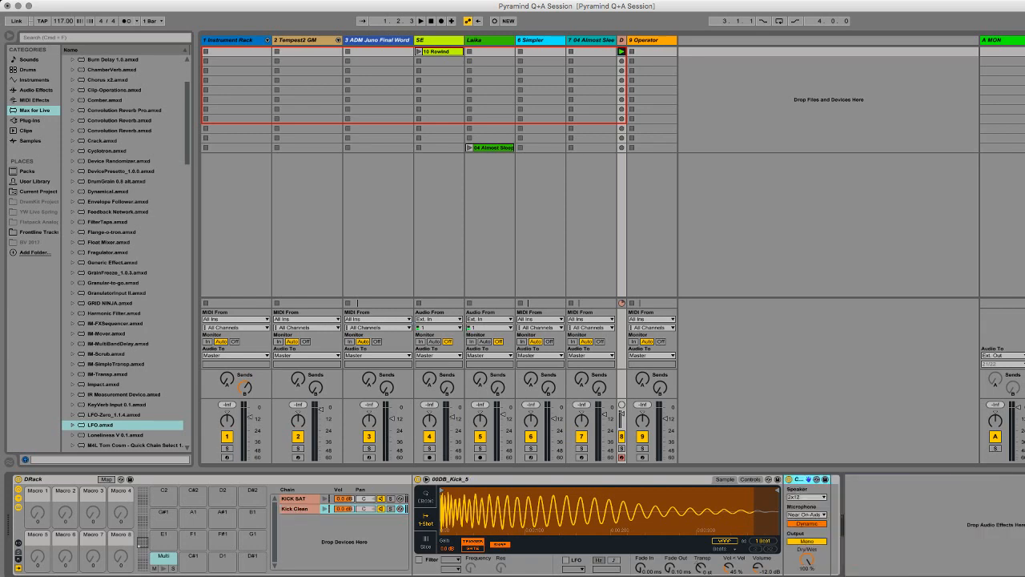
{"action": "key", "text": "Delete"}
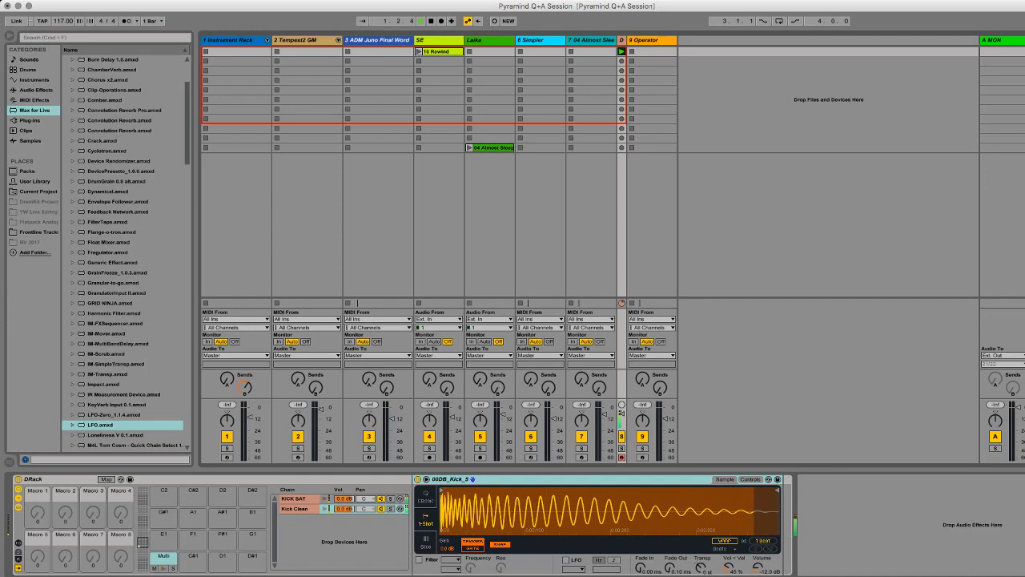
Step: Blend the two kick layers by setting the KICK SAT chain's volume to -3.7 dB, ending on the Kick Clean chain
{"action": "key", "text": "super+z"}
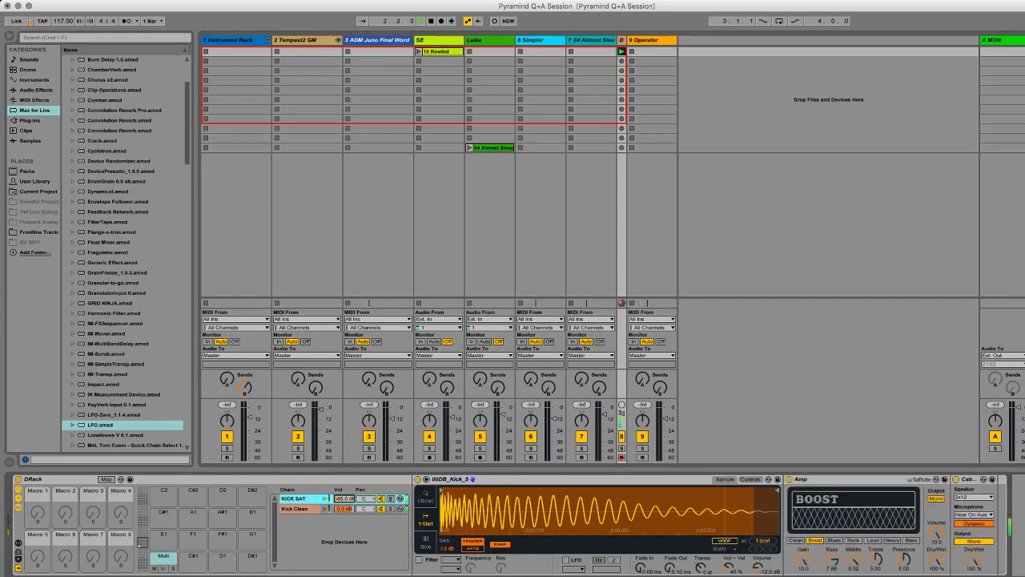
{"action": "key", "text": "super+z"}
{"action": "key", "text": "super+z"}
{"action": "key", "text": "super+z"}
{"action": "key", "text": "Down"}
{"action": "key", "text": "Up"}
{"action": "key", "text": "Down"}
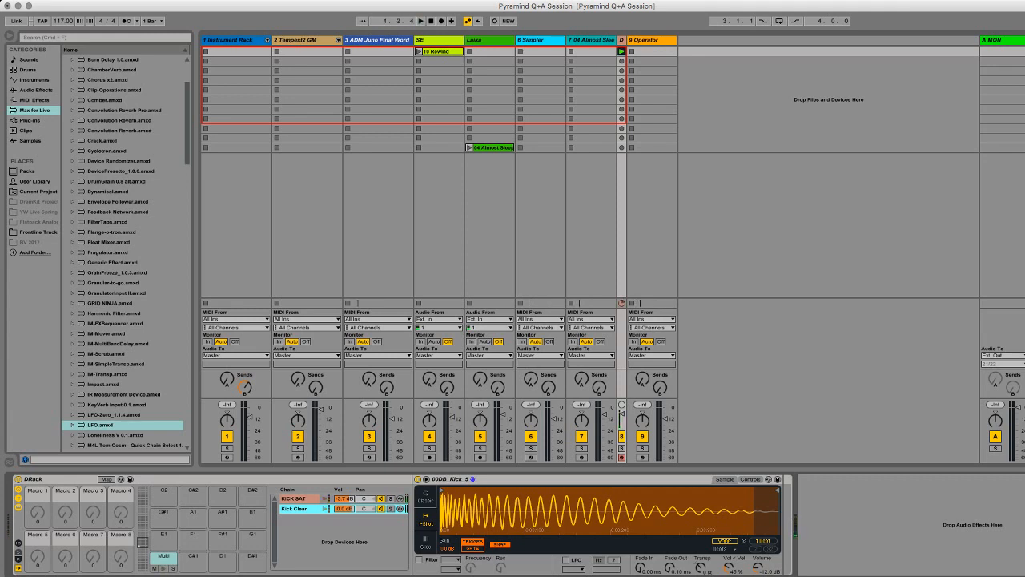
Step: Search the drum samples for 808 and load DW_808_SAT_C2.aif into the Kick Clean chain in place of its current sample
{"action": "left_click", "coordinate": [28, 70]}
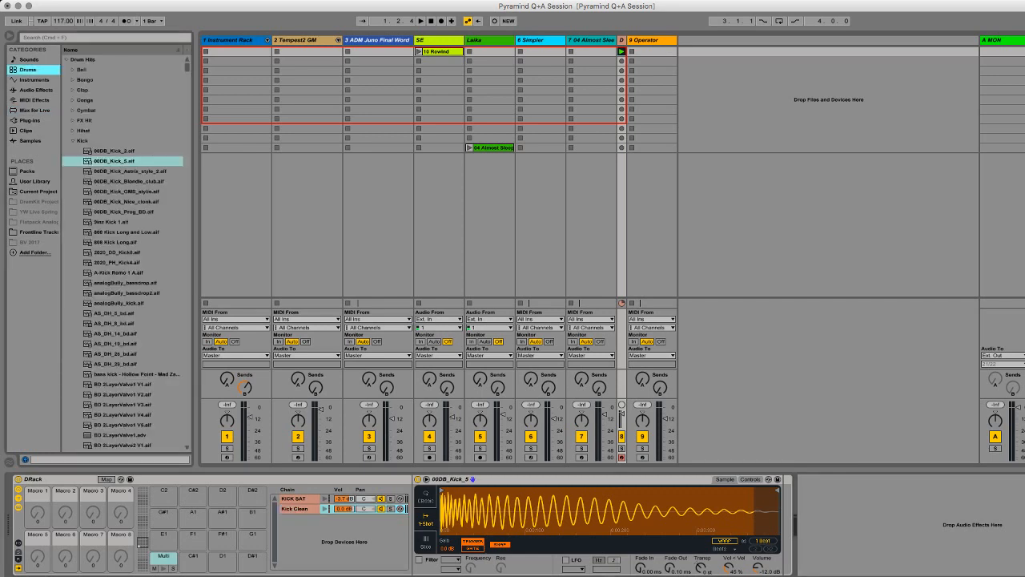
{"action": "scroll", "coordinate": [124, 248], "scroll_direction": "down", "scroll_amount": 10}
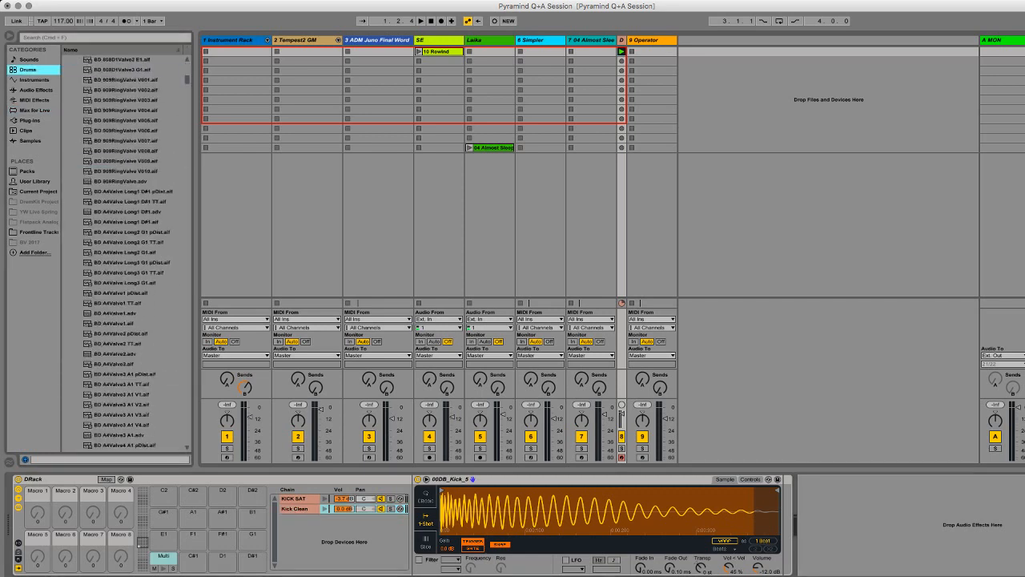
{"action": "key", "text": "super+f"}
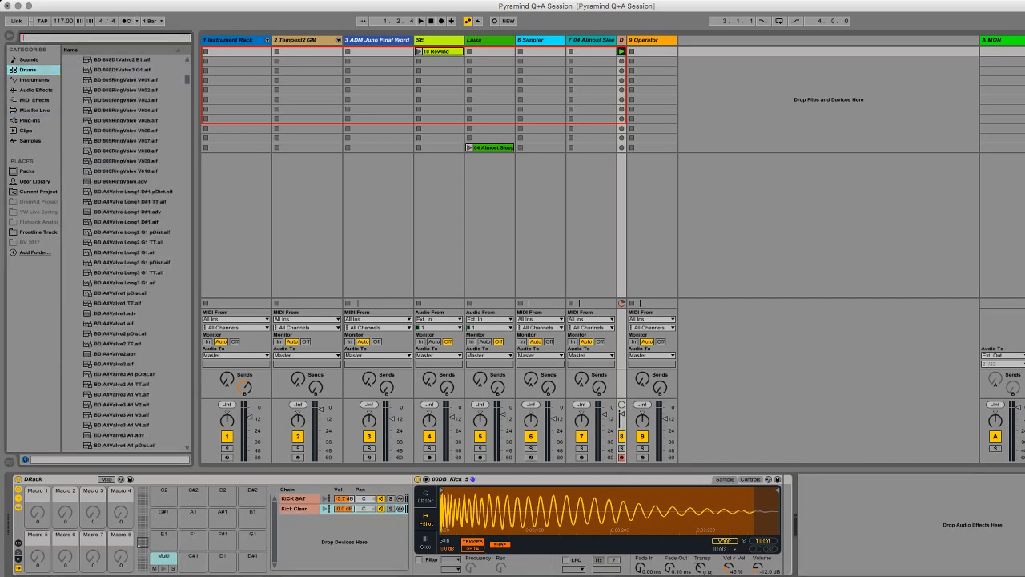
{"action": "type", "text": "808"}
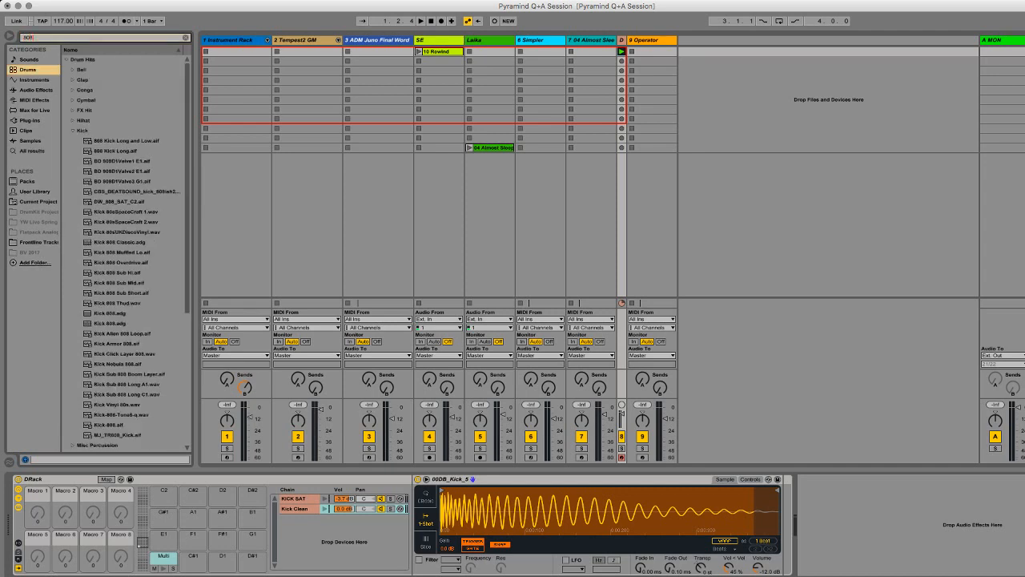
{"action": "key", "text": "Down"}
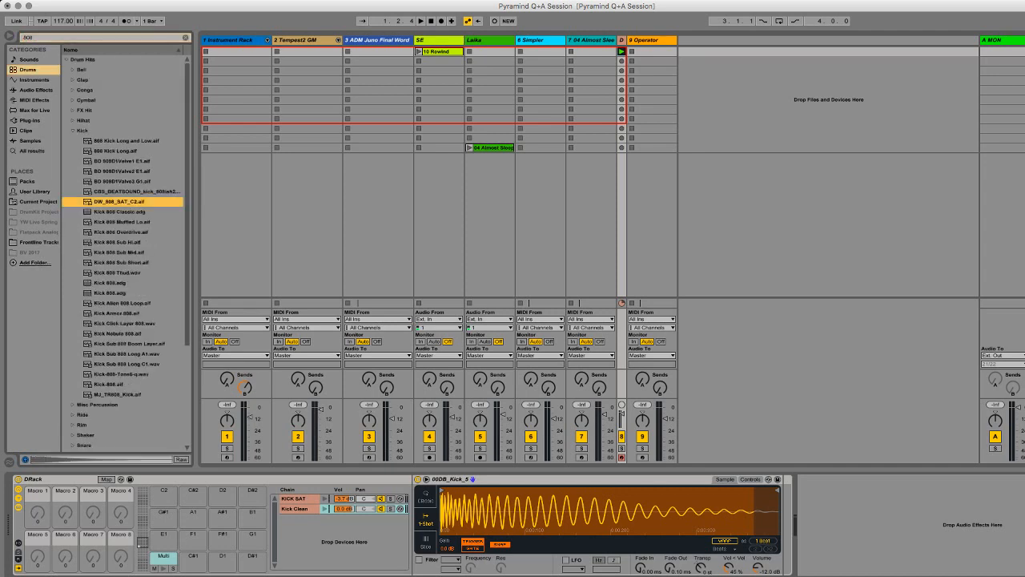
{"action": "key", "text": "Return"}
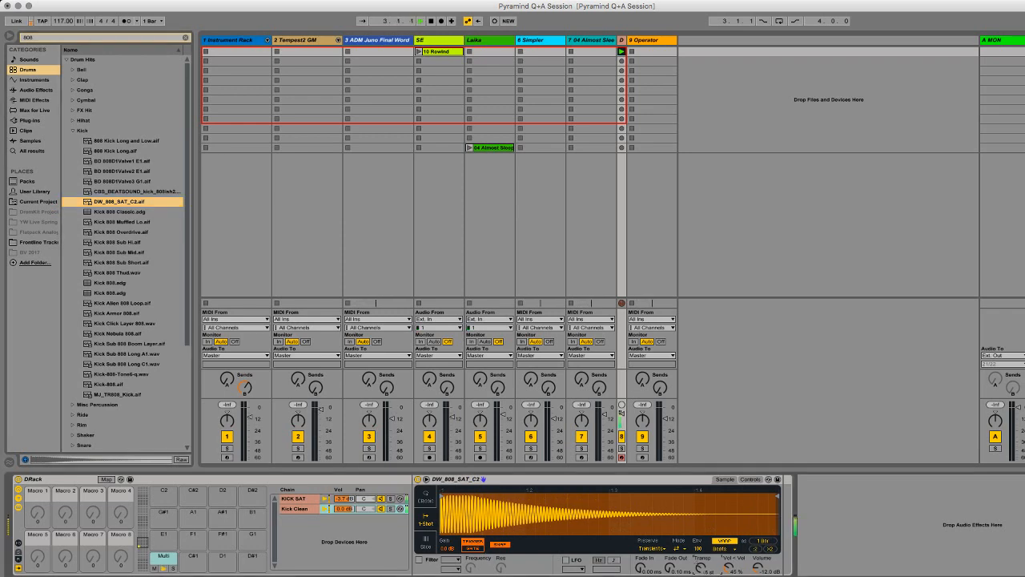
Step: Check the Simpler's pitch, filter and envelope controls for DW_808_SAT_C2, and return to its waveform view
{"action": "left_click", "coordinate": [750, 479]}
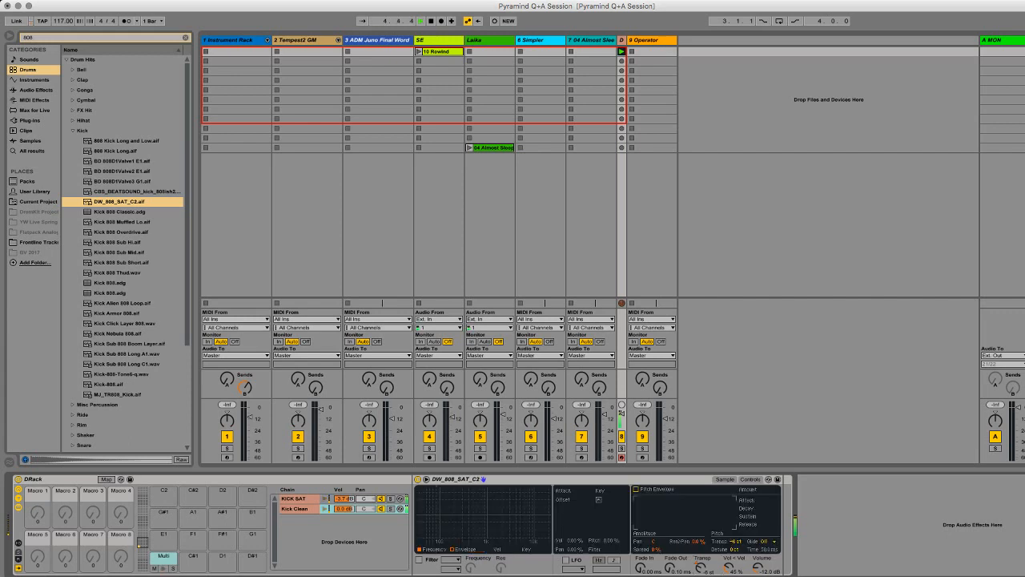
{"action": "left_click", "coordinate": [724, 479]}
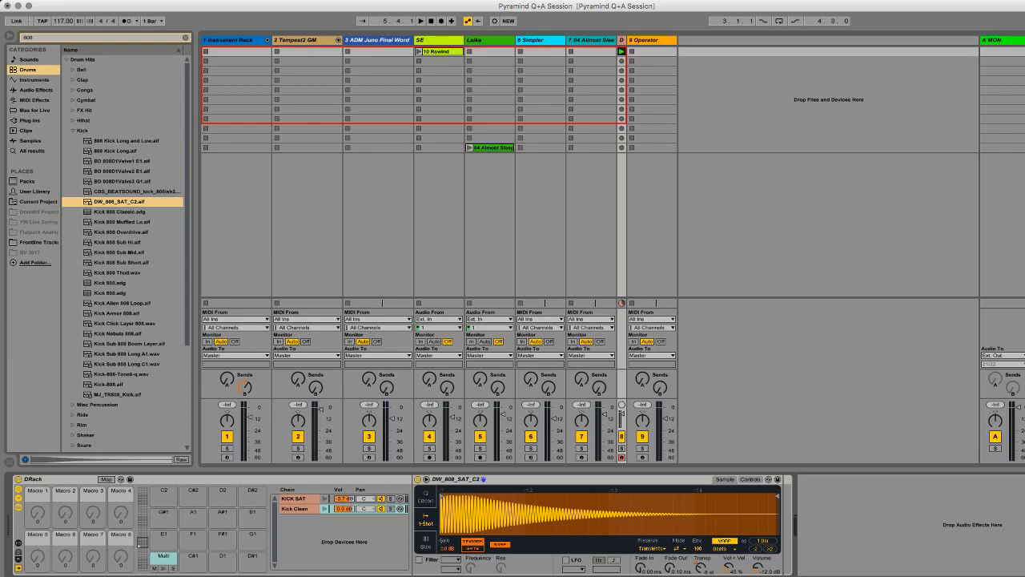
{"action": "key", "text": "super+Tab"}
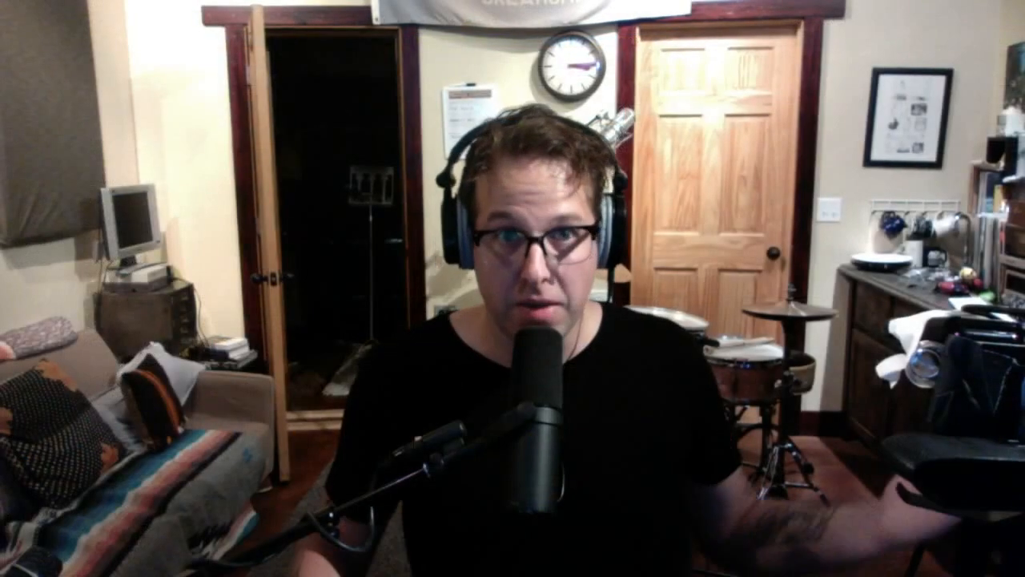
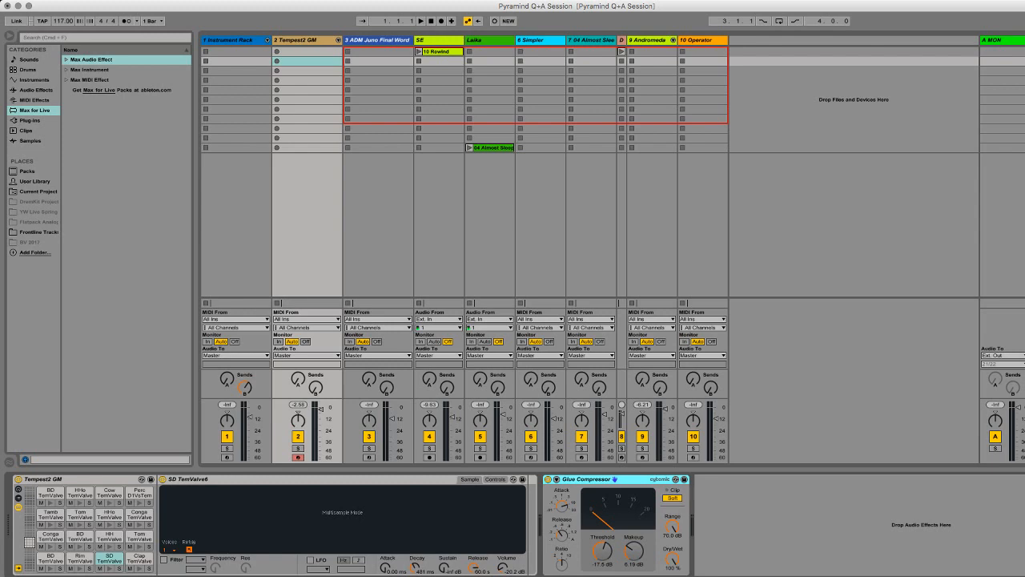
Step: Load the Max audio effect Buffer Shuffler 2.0.amxd onto the Tempest2 GM track
{"action": "left_click", "coordinate": [67, 59]}
{"action": "left_click", "coordinate": [66, 59]}
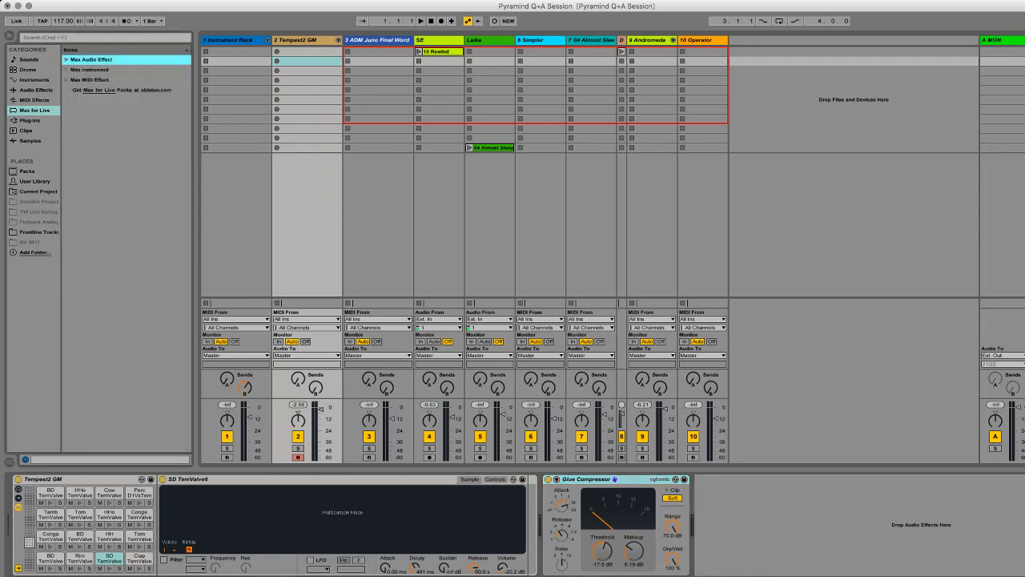
{"action": "left_click", "coordinate": [89, 69]}
{"action": "left_click", "coordinate": [90, 80]}
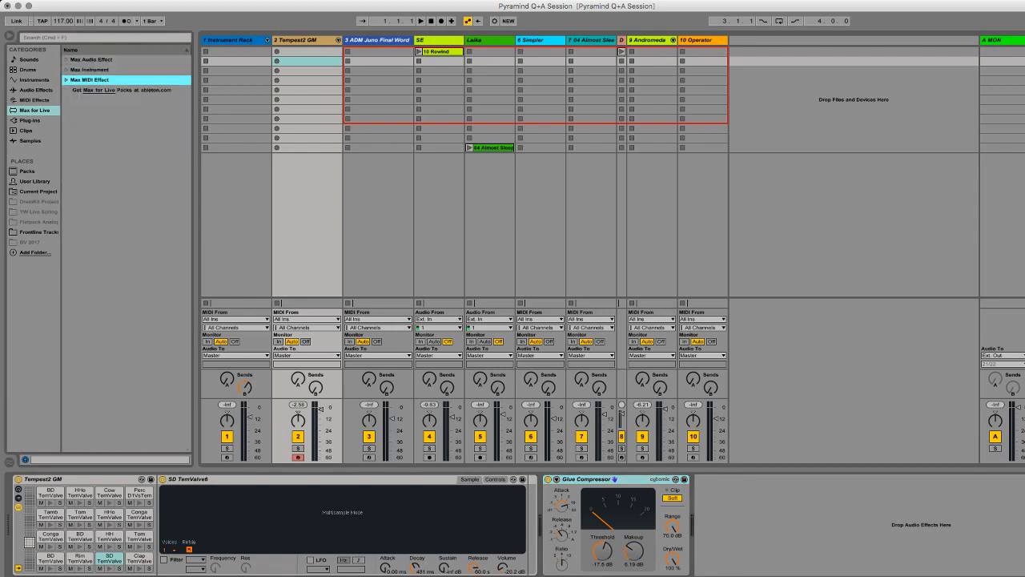
{"action": "left_click", "coordinate": [90, 60]}
{"action": "key", "text": "Right"}
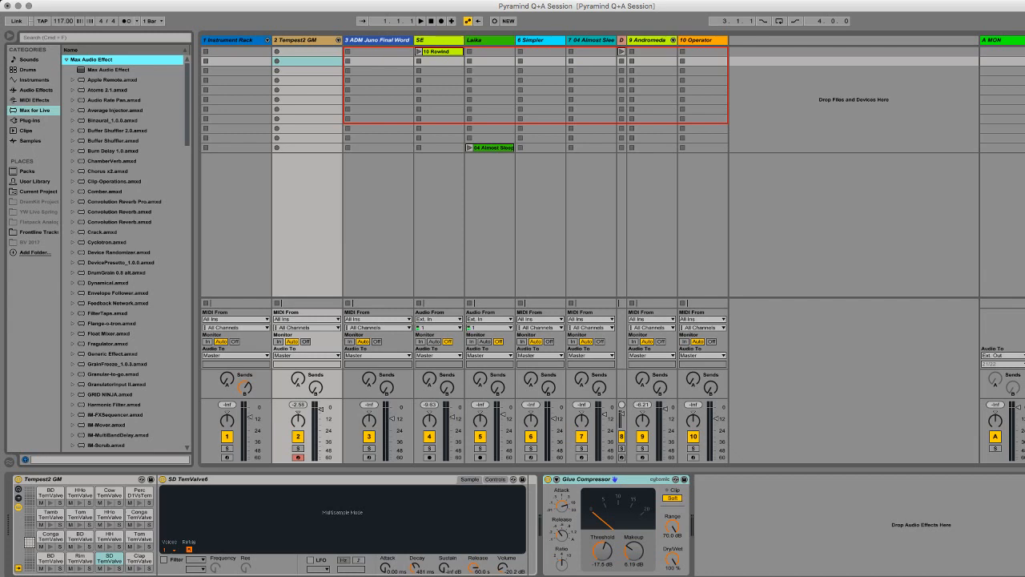
{"action": "left_click", "coordinate": [117, 130]}
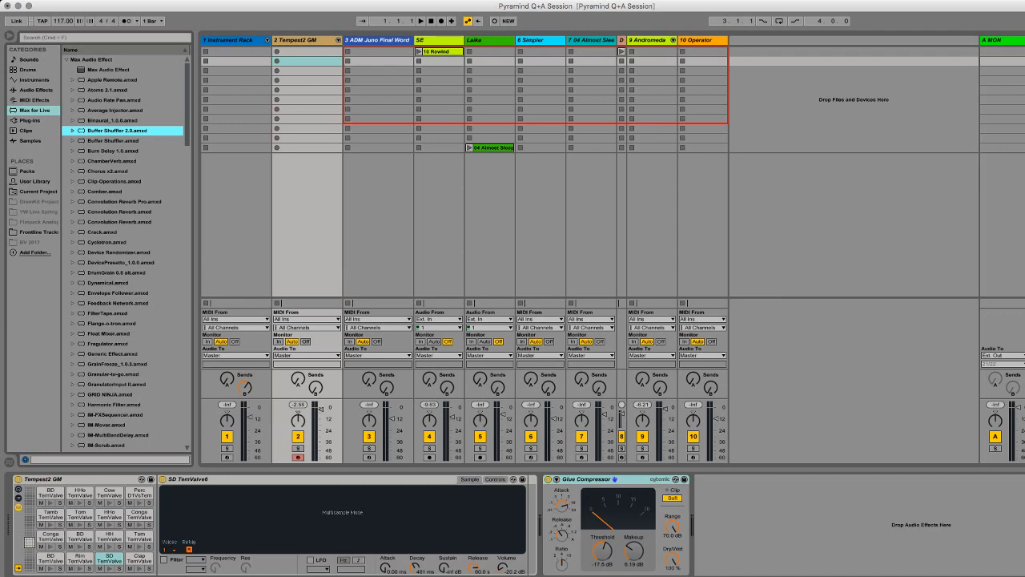
{"action": "key", "text": "Return"}
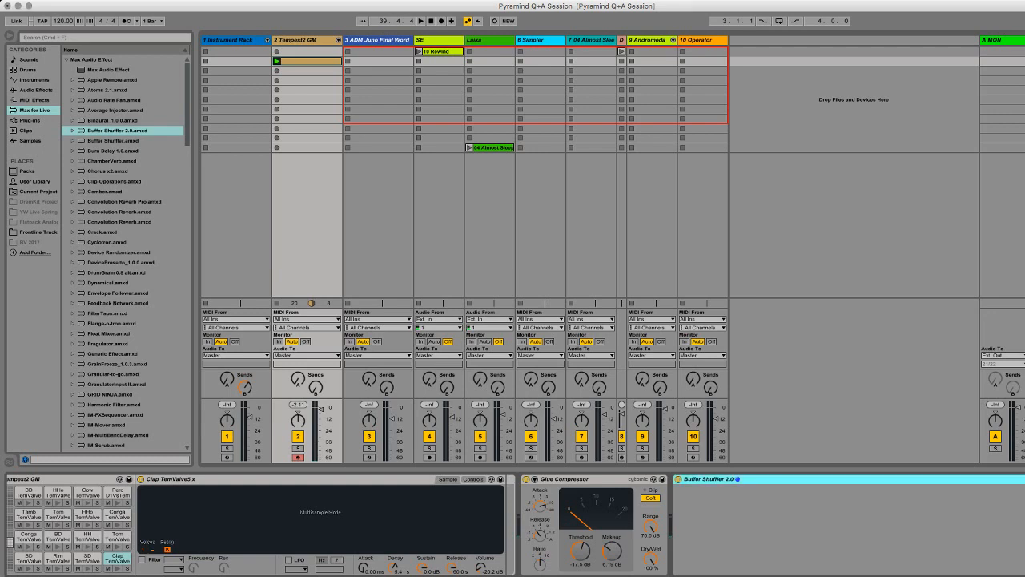
Step: Delete Buffer Shuffler 2.0 from the Tempest2 GM track, load Convolution Reverb Pro.amxd in its place, and play the recorded clip
{"action": "key", "text": "Delete"}
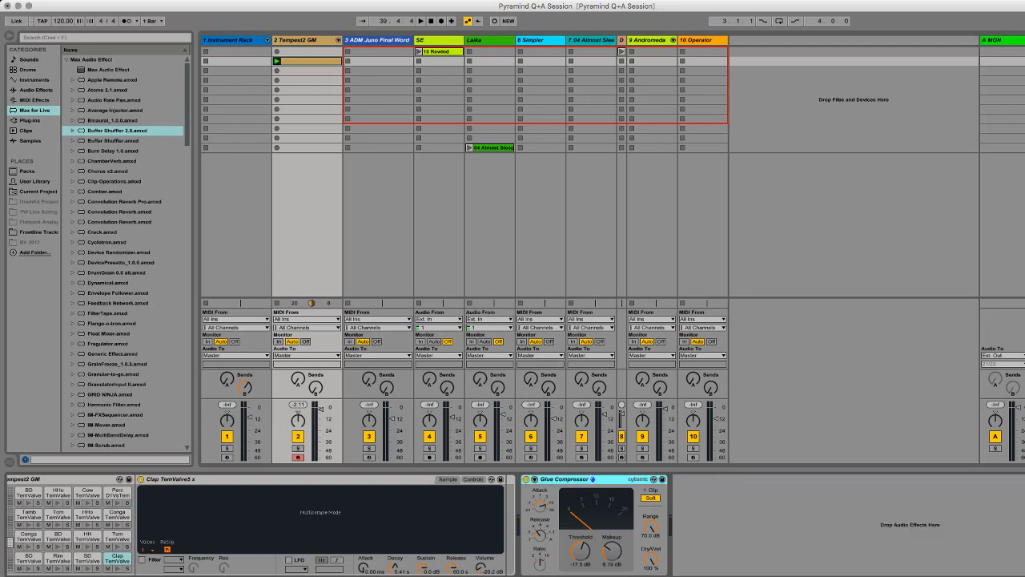
{"action": "left_click", "coordinate": [104, 192]}
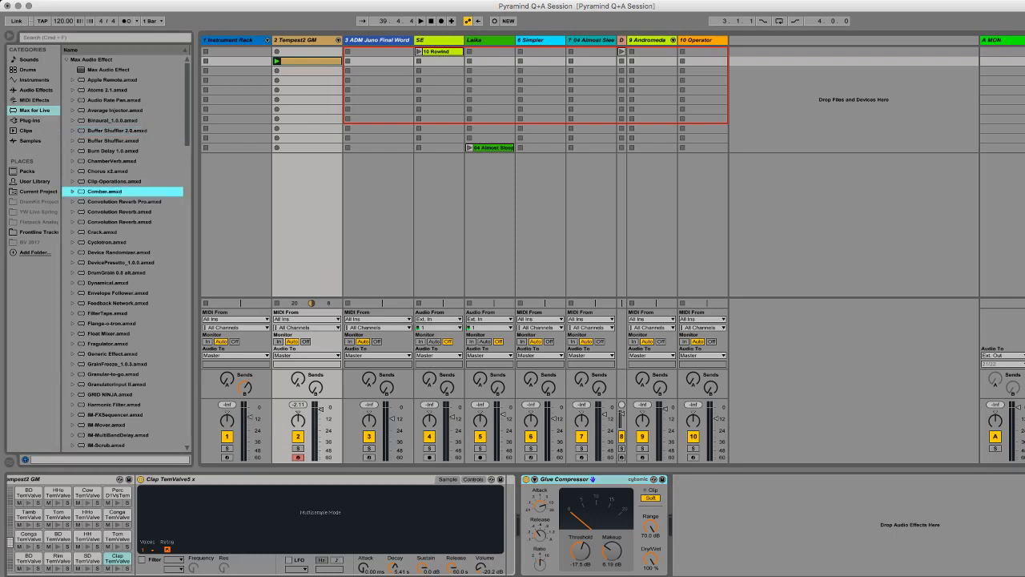
{"action": "key", "text": "Down"}
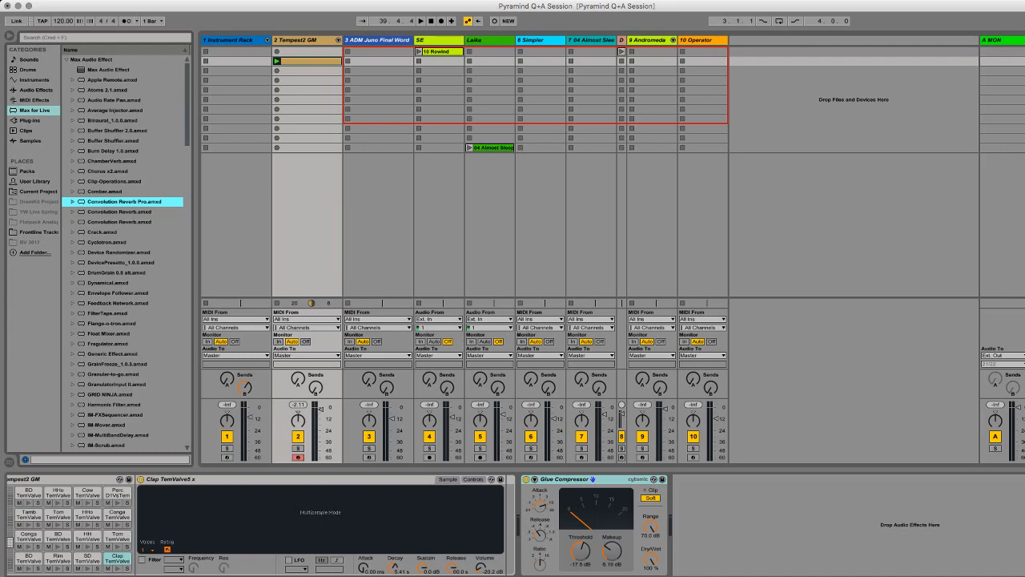
{"action": "key", "text": "Return"}
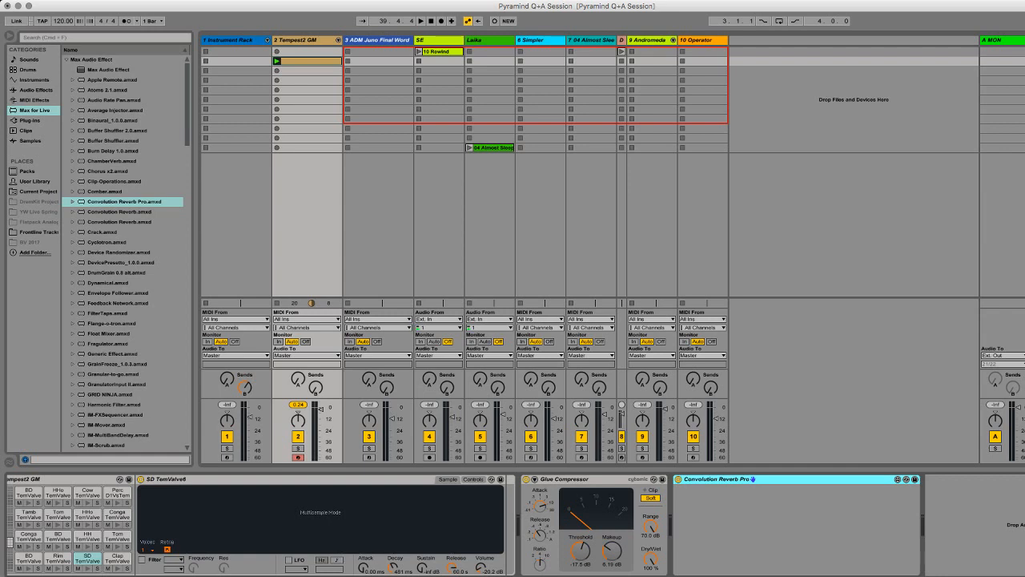
{"action": "key", "text": "space"}
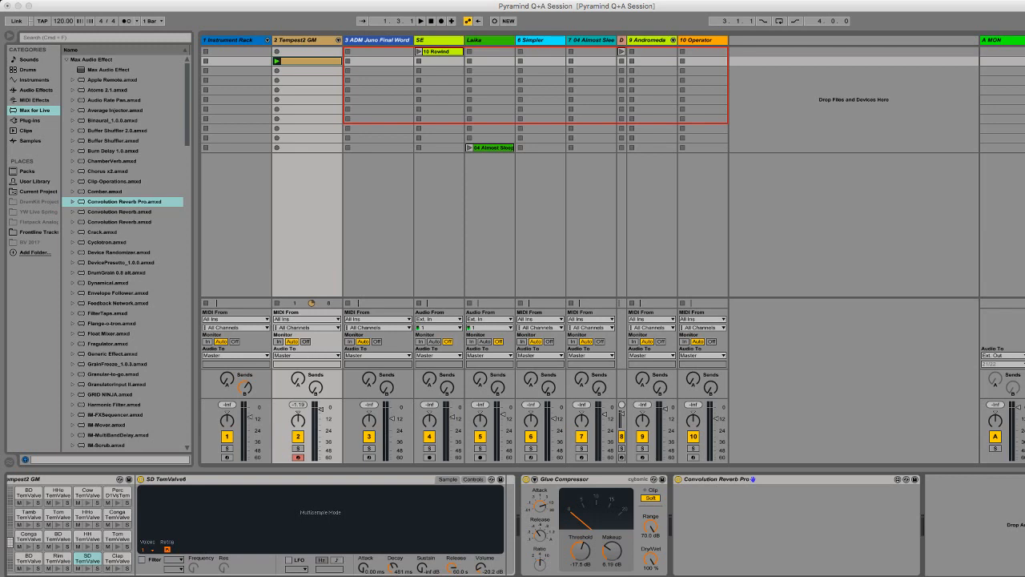
Step: Place the FUNKHAUS audio file in the fourth clip slot of the SE track, and return to the Tempest2 GM track's devices
{"action": "left_click_drag", "start_coordinate": [194, 71], "coordinate": [439, 80]}
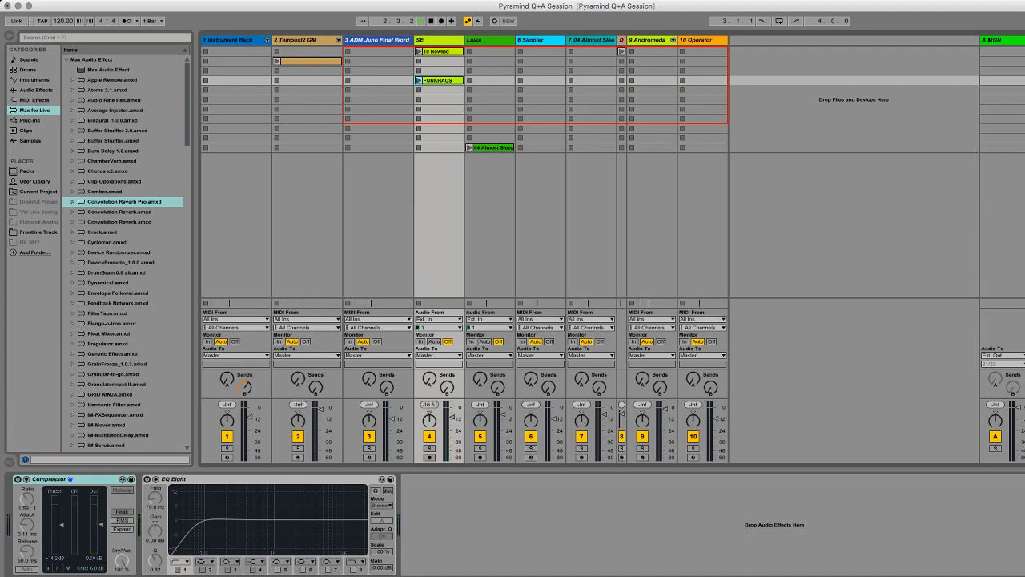
{"action": "left_click", "coordinate": [297, 40]}
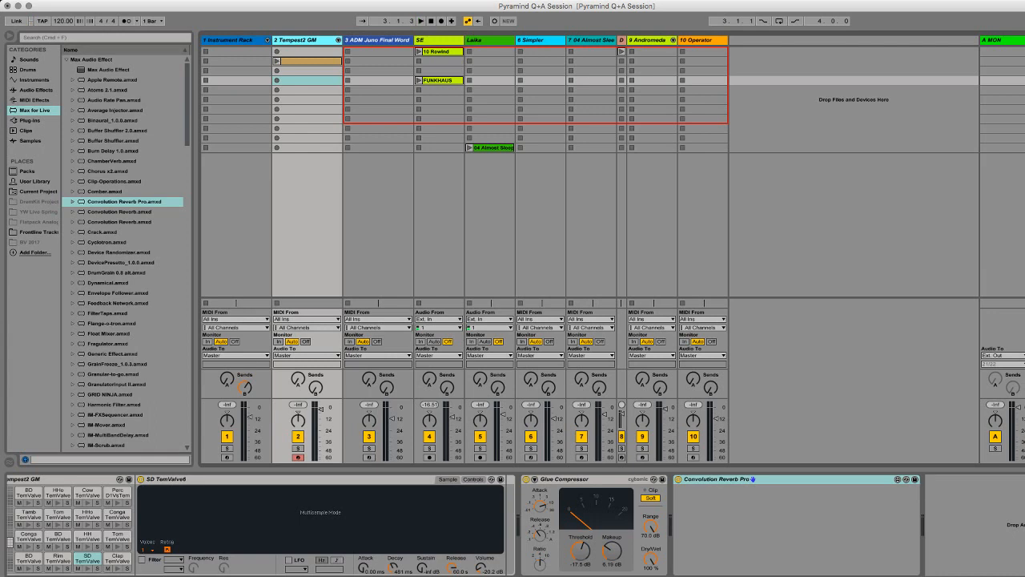
{"action": "left_click", "coordinate": [438, 80]}
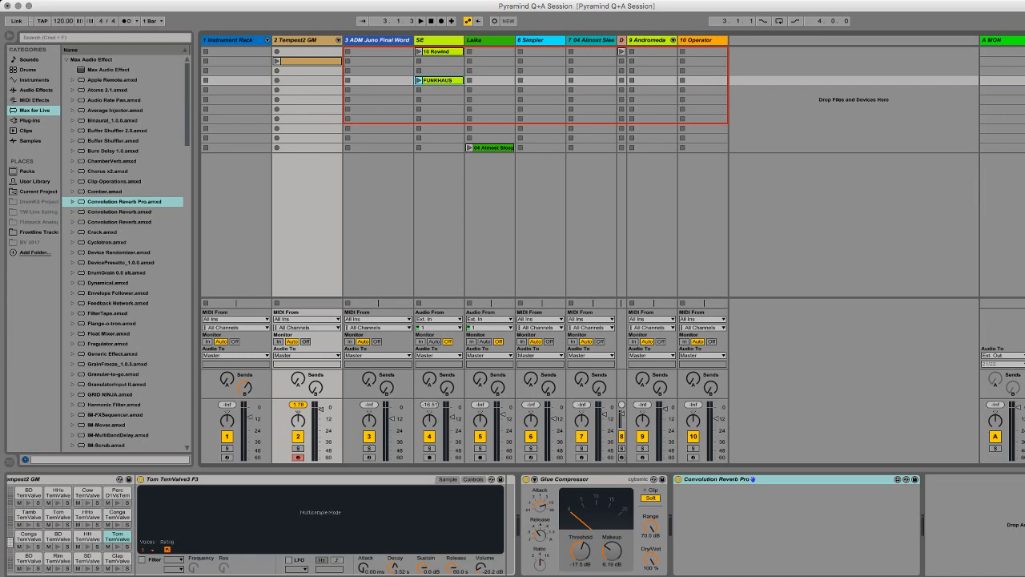
Step: Replace the Tempest2 GM drum rack with the Max instrument kat.august.amxd, and bypass Glue Compressor and Convolution Reverb Pro
{"action": "left_click", "coordinate": [67, 60]}
{"action": "left_click", "coordinate": [66, 70]}
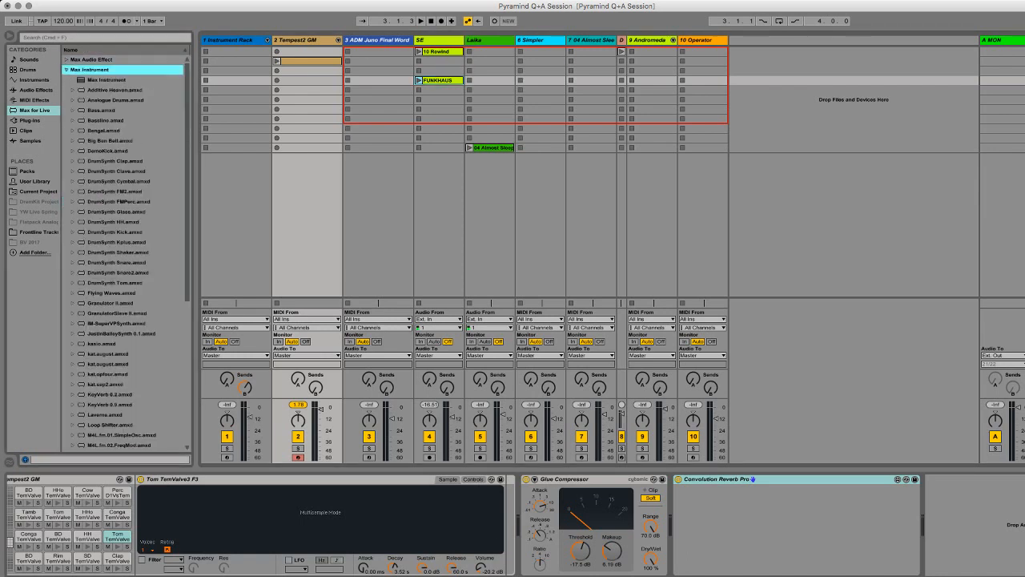
{"action": "left_click", "coordinate": [57, 493]}
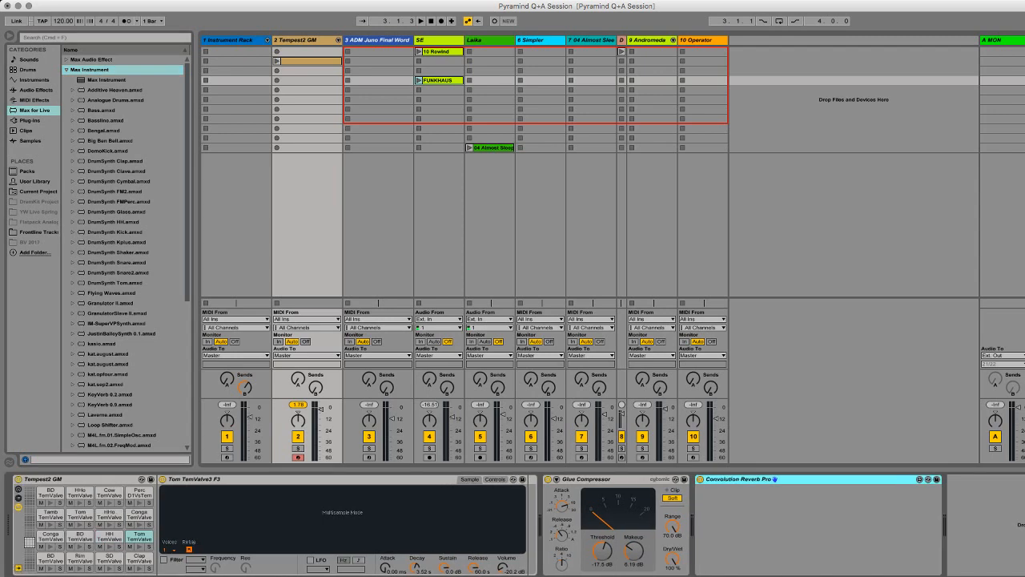
{"action": "left_click", "coordinate": [108, 354]}
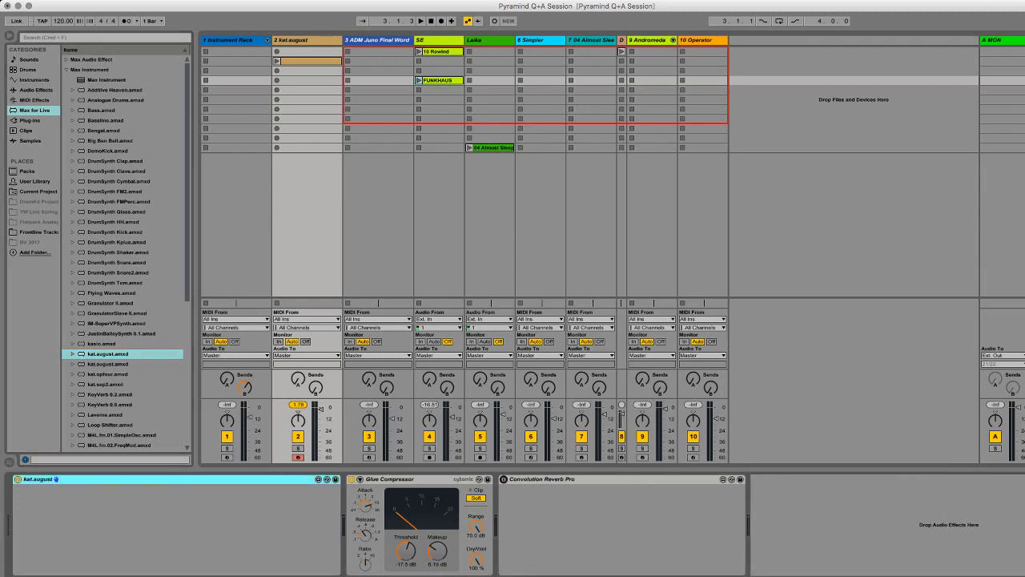
{"action": "left_click", "coordinate": [351, 479]}
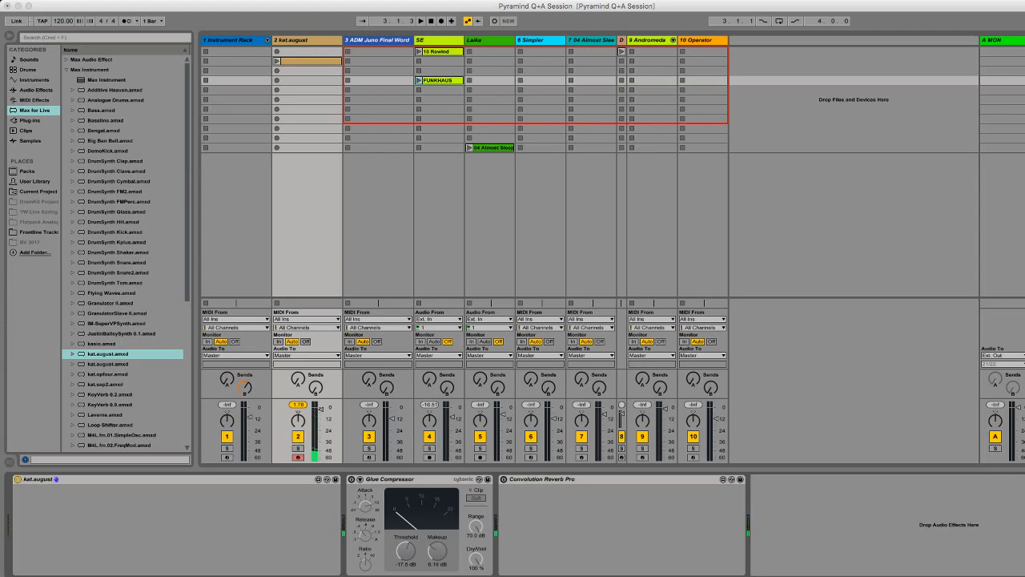
{"action": "left_click", "coordinate": [176, 479]}
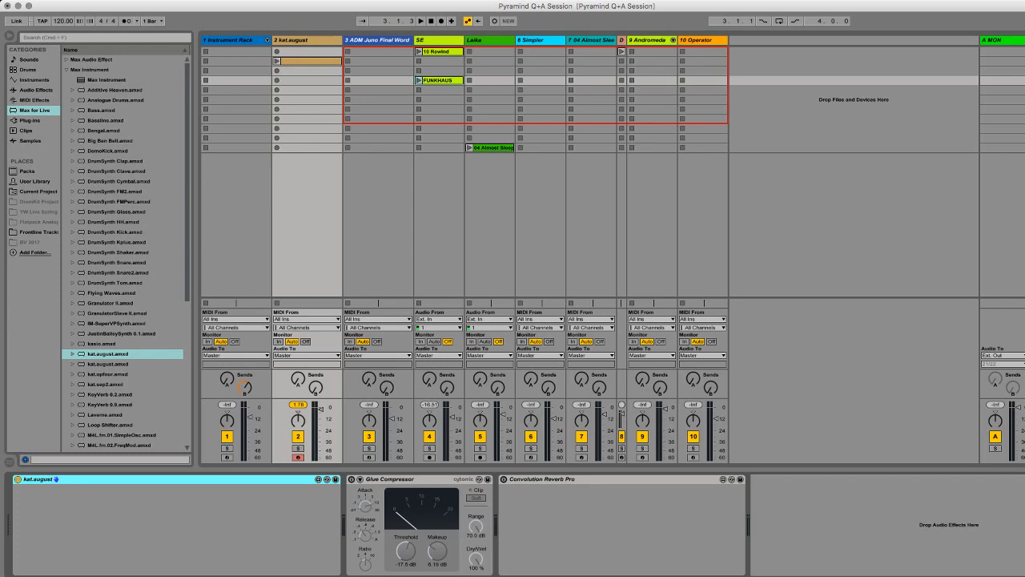
Step: Load the Max instrument Bengal.amxd in place of kat.august, and apply its Arcade Over.adv preset
{"action": "scroll", "coordinate": [124, 248], "scroll_direction": "down", "scroll_amount": 10}
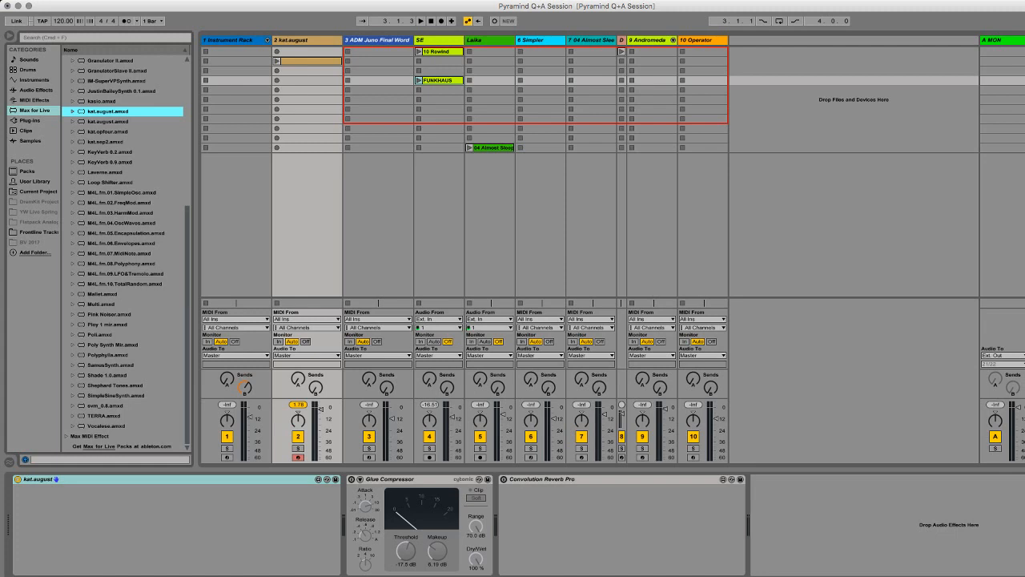
{"action": "scroll", "coordinate": [124, 248], "scroll_direction": "up", "scroll_amount": 5}
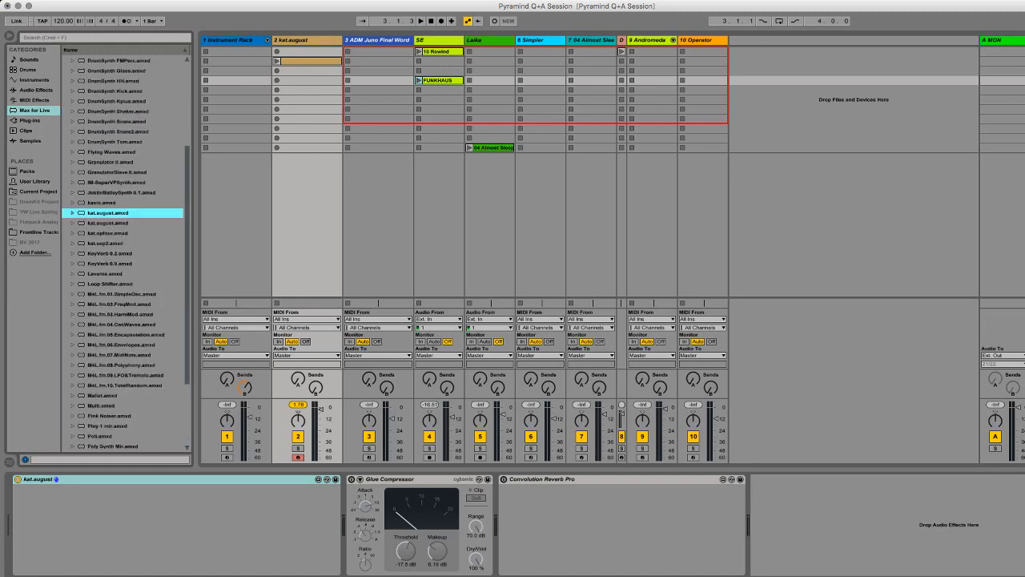
{"action": "scroll", "coordinate": [124, 248], "scroll_direction": "up", "scroll_amount": 7}
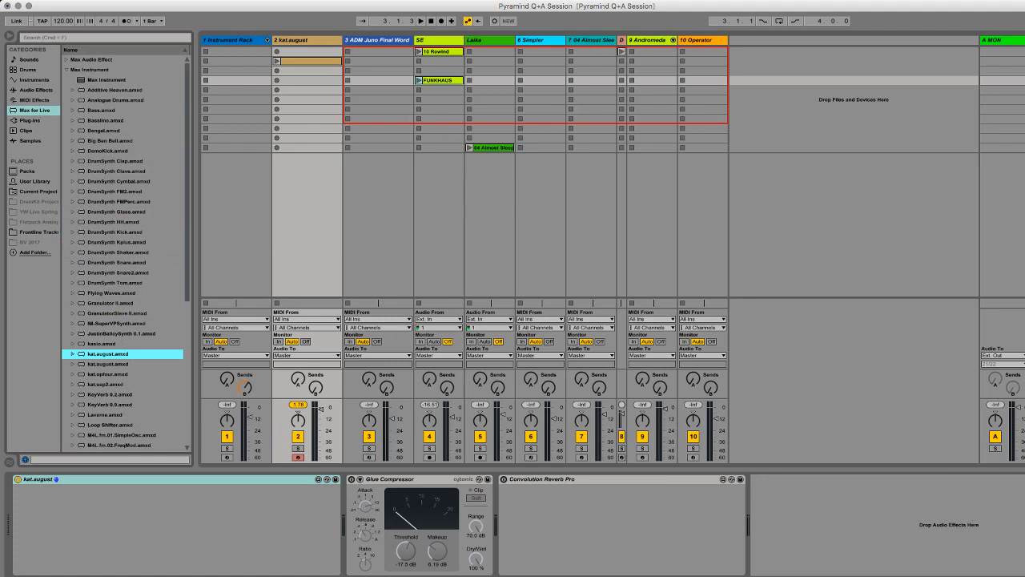
{"action": "left_click", "coordinate": [104, 130]}
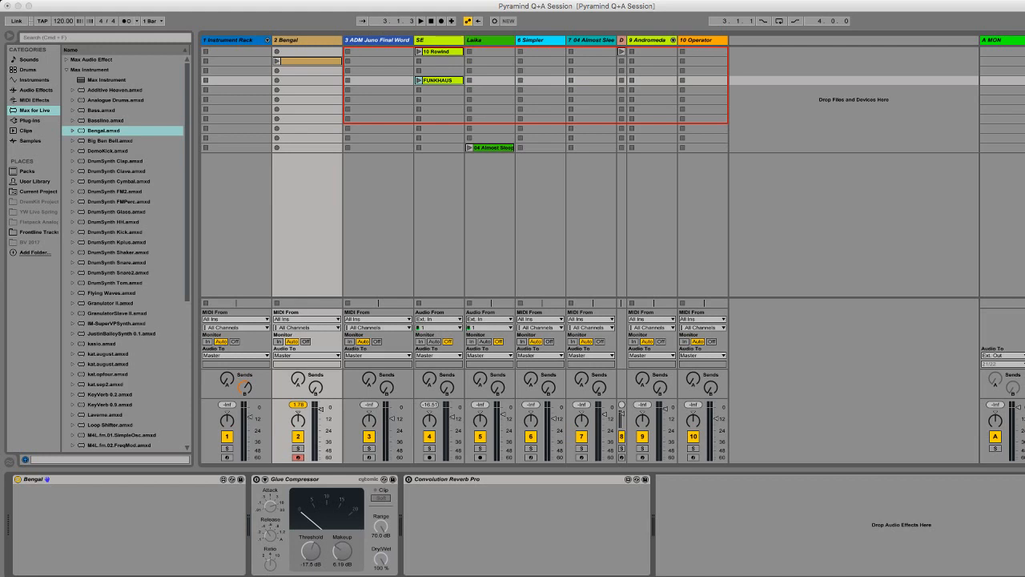
{"action": "left_click", "coordinate": [72, 131]}
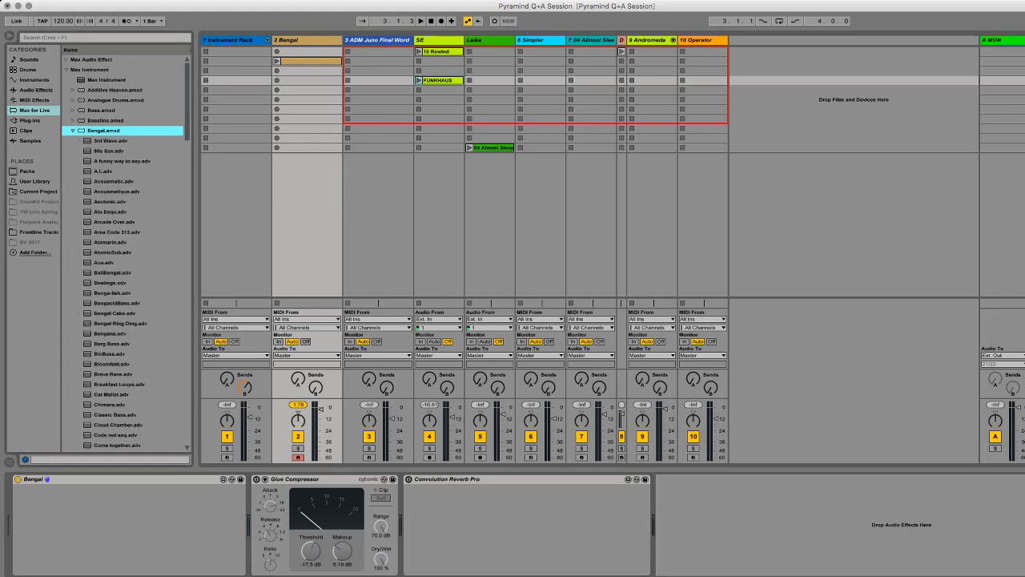
{"action": "double_click", "coordinate": [115, 222]}
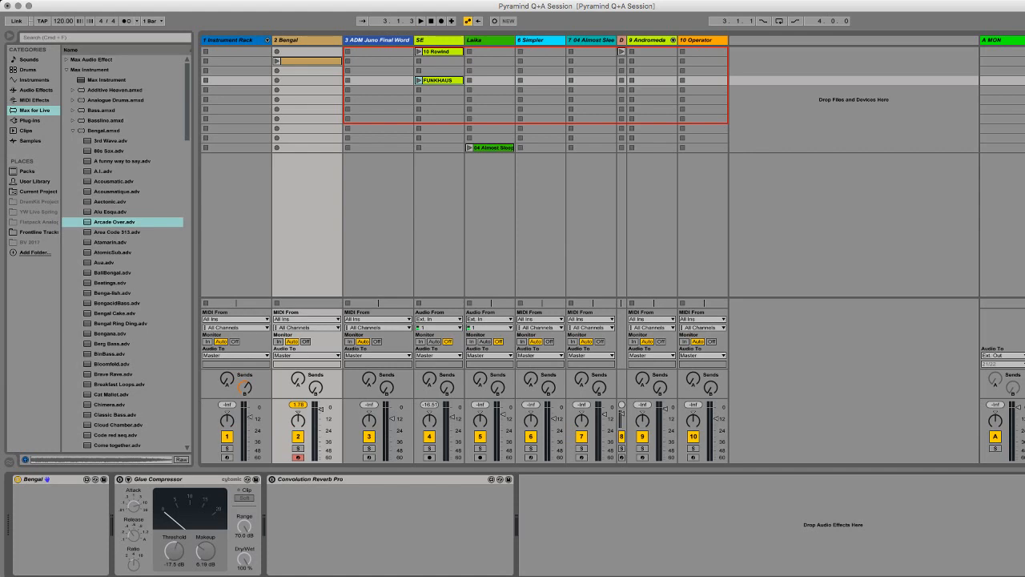
{"action": "left_click", "coordinate": [73, 130]}
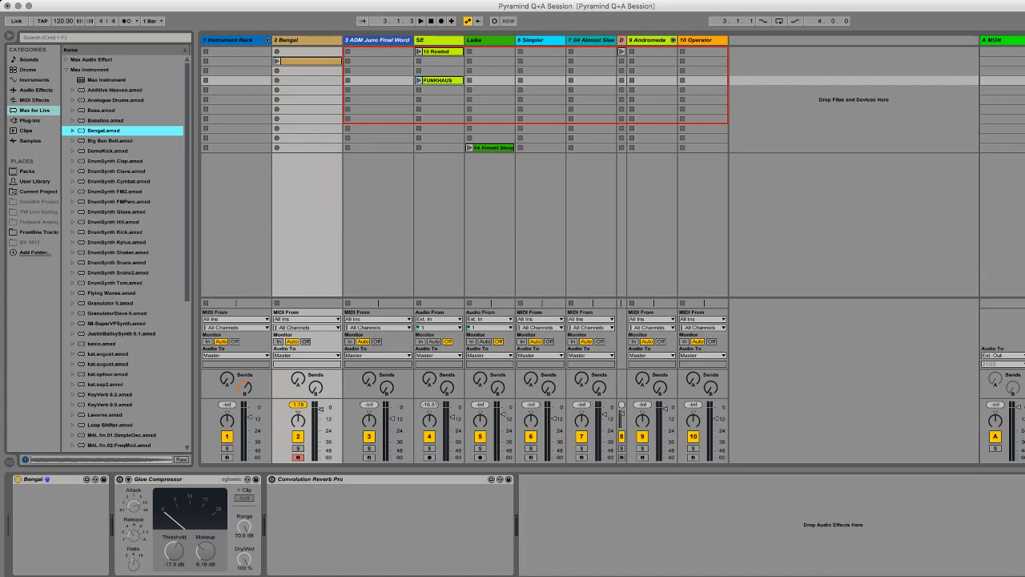
Step: Delete the Bengal instrument from track 2 and collapse the browser's Max Instrument folder
{"action": "left_click", "coordinate": [62, 479]}
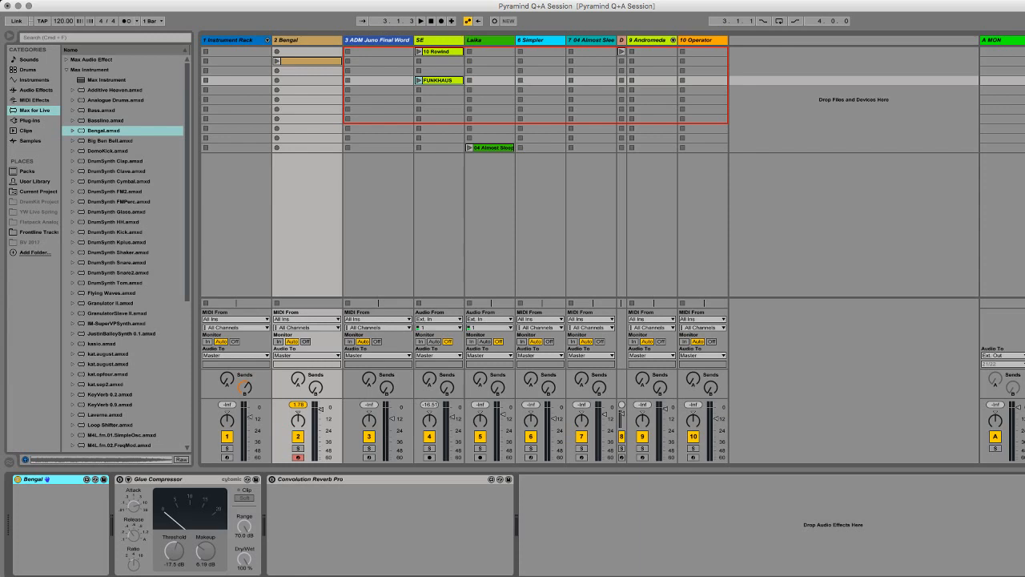
{"action": "key", "text": "Delete"}
{"action": "left_click", "coordinate": [66, 70]}
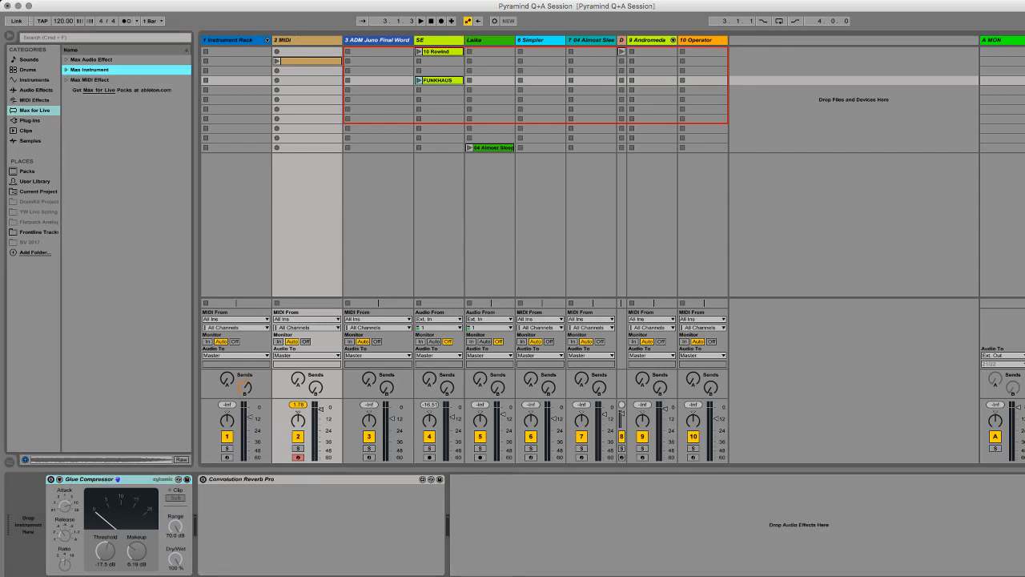
Step: Add the Max MIDI effects Max Api CtrlMIDInote.amxd and Max Humanizer.amxd to MIDI track 2
{"action": "left_click", "coordinate": [67, 80]}
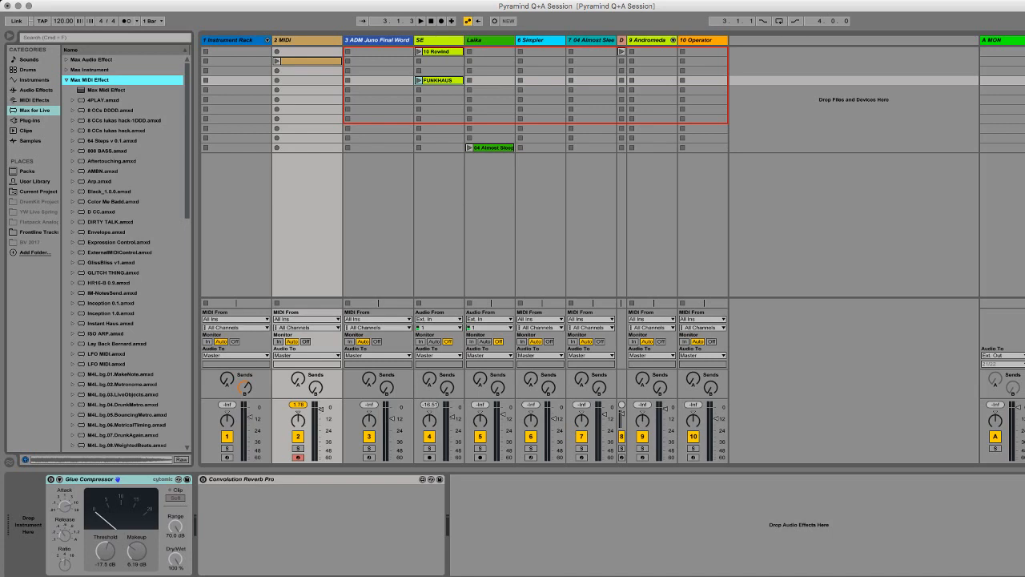
{"action": "scroll", "coordinate": [125, 251], "scroll_direction": "down", "scroll_amount": 3}
{"action": "scroll", "coordinate": [126, 252], "scroll_direction": "down", "scroll_amount": 10}
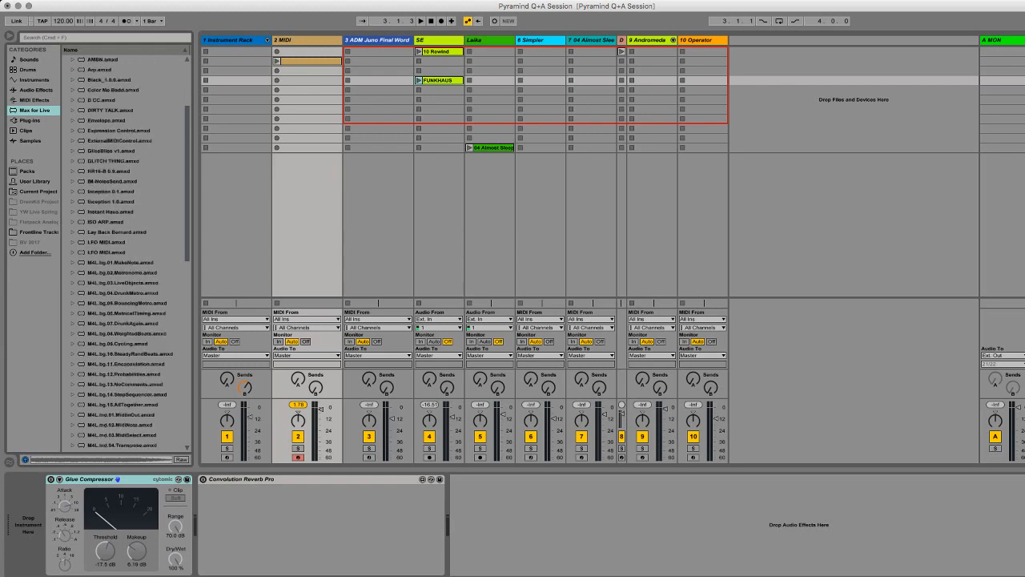
{"action": "scroll", "coordinate": [126, 251], "scroll_direction": "down", "scroll_amount": 3}
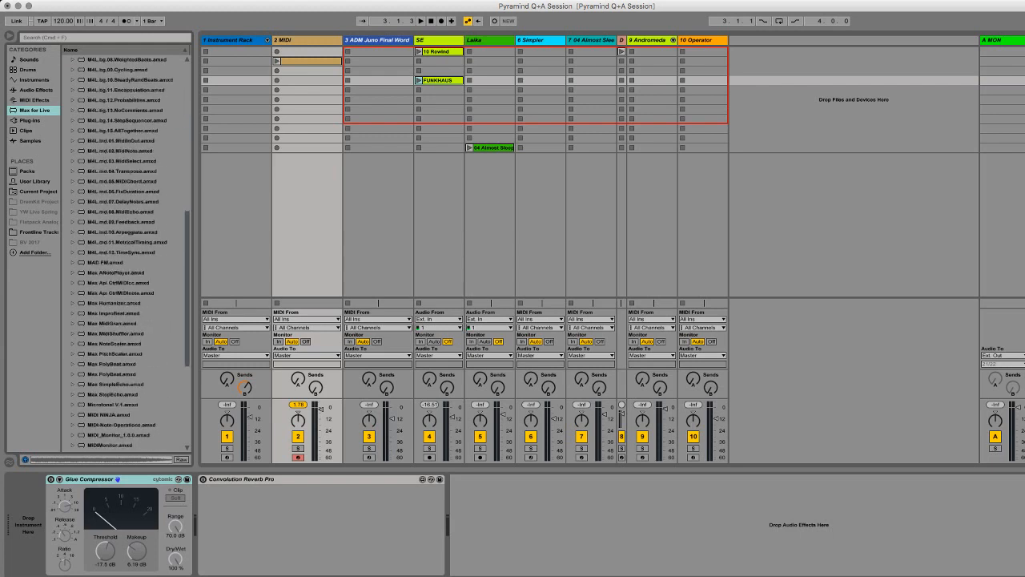
{"action": "left_click", "coordinate": [120, 293]}
{"action": "key", "text": "Return"}
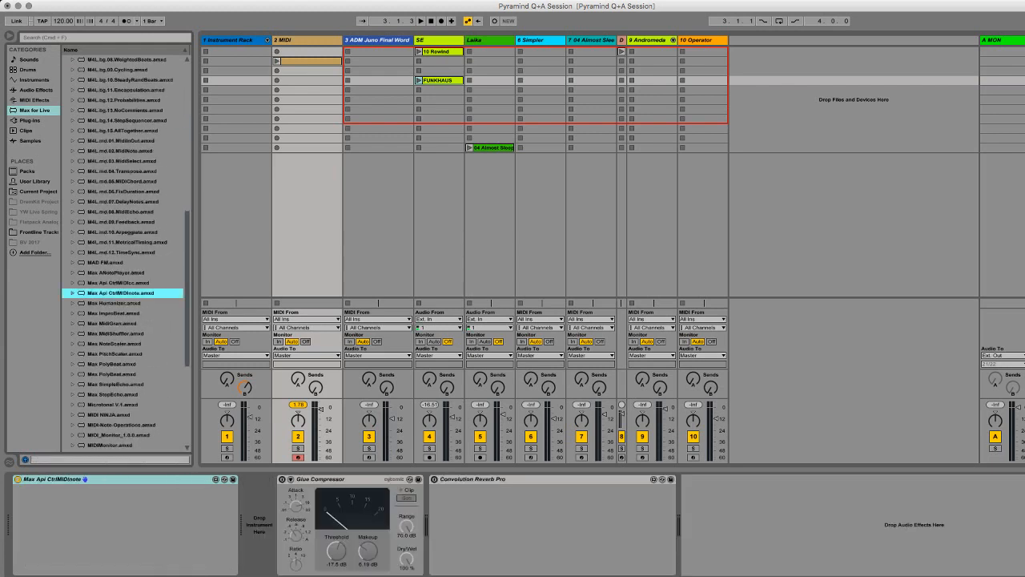
{"action": "key", "text": "Down"}
{"action": "key", "text": "Return"}
Step: Delete Max Api CtrlMIDInote and Max Humanizer from MIDI track 2, and load Max SimpleEcho.amxd instead
{"action": "left_click", "coordinate": [87, 479]}
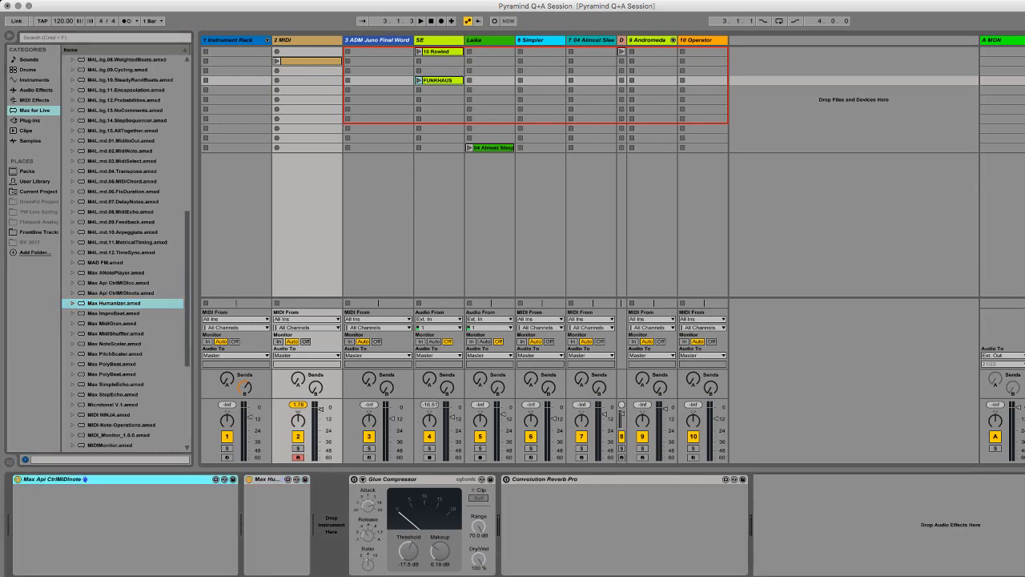
{"action": "key", "text": "Delete"}
{"action": "left_click", "coordinate": [56, 479]}
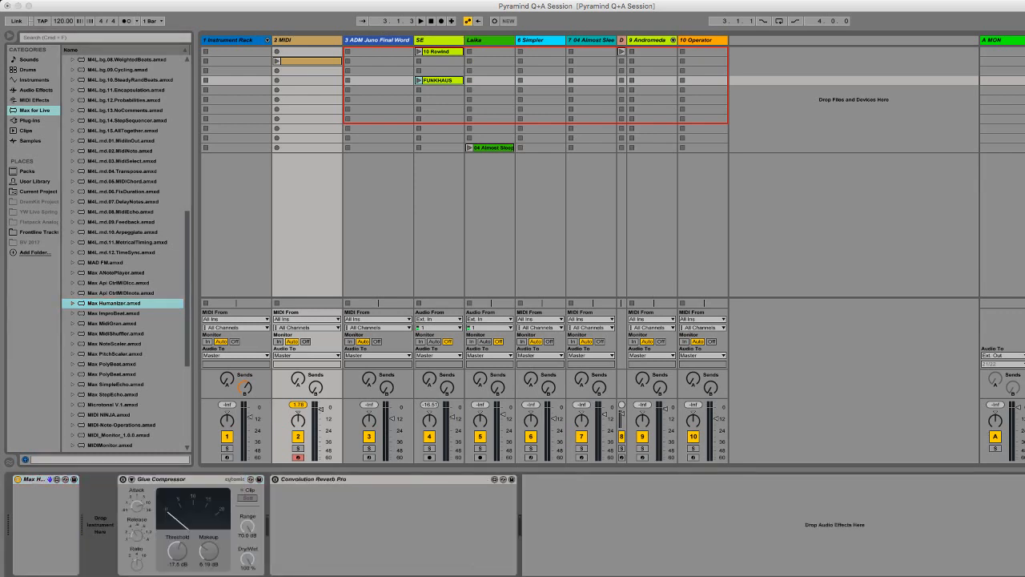
{"action": "key", "text": "Delete"}
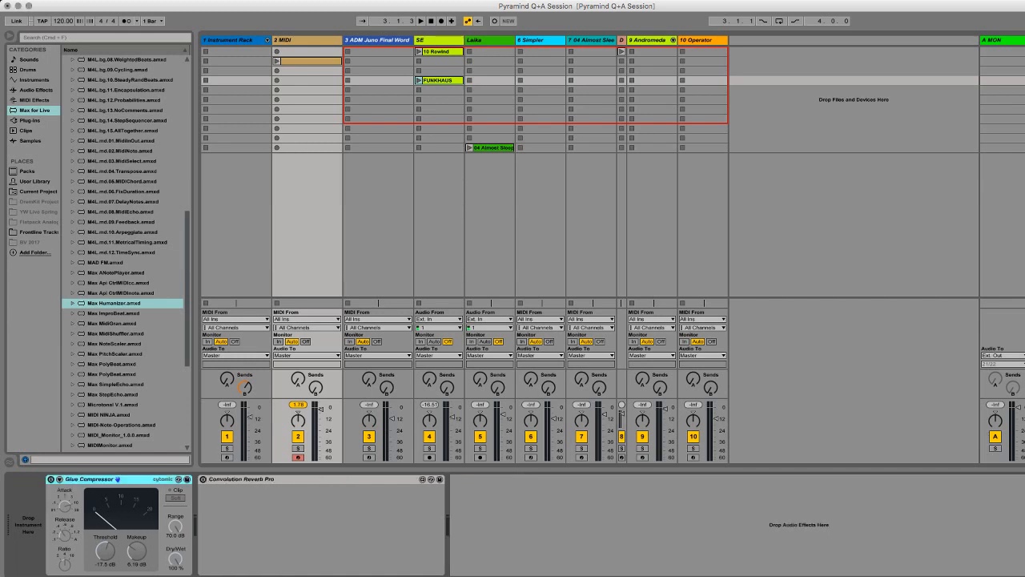
{"action": "double_click", "coordinate": [115, 384]}
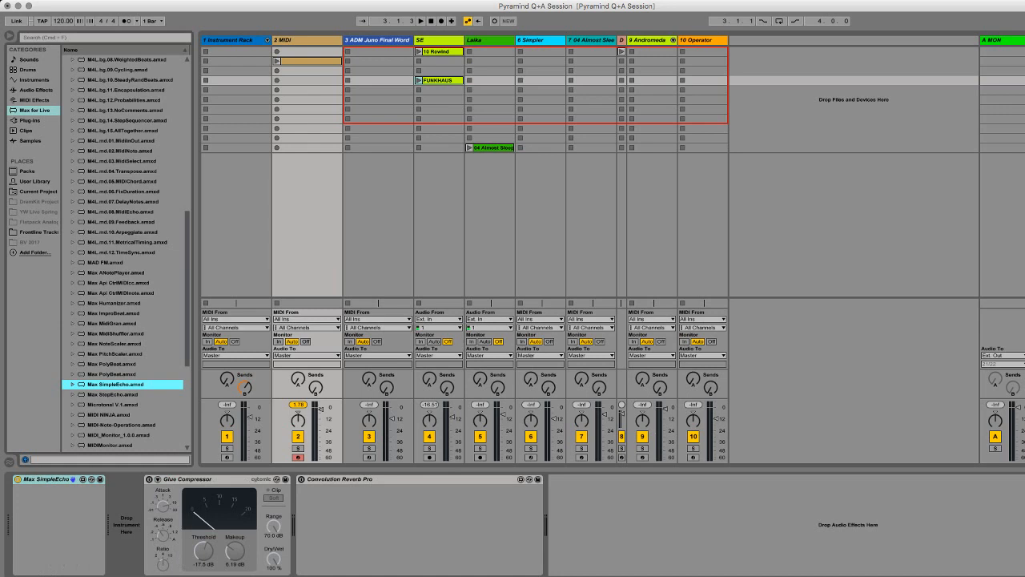
Step: Replace Max SimpleEcho on MIDI track 2 with the Max MIDI effects MIDI_Monitor_1.0.0.amxd and MIDIMonitor.amxd
{"action": "key", "text": "Delete"}
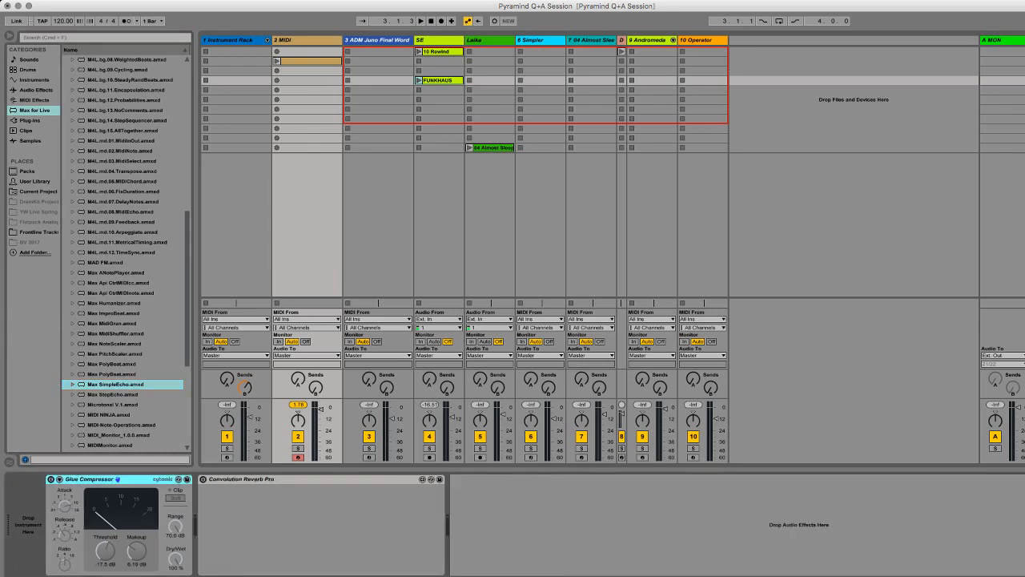
{"action": "double_click", "coordinate": [118, 435]}
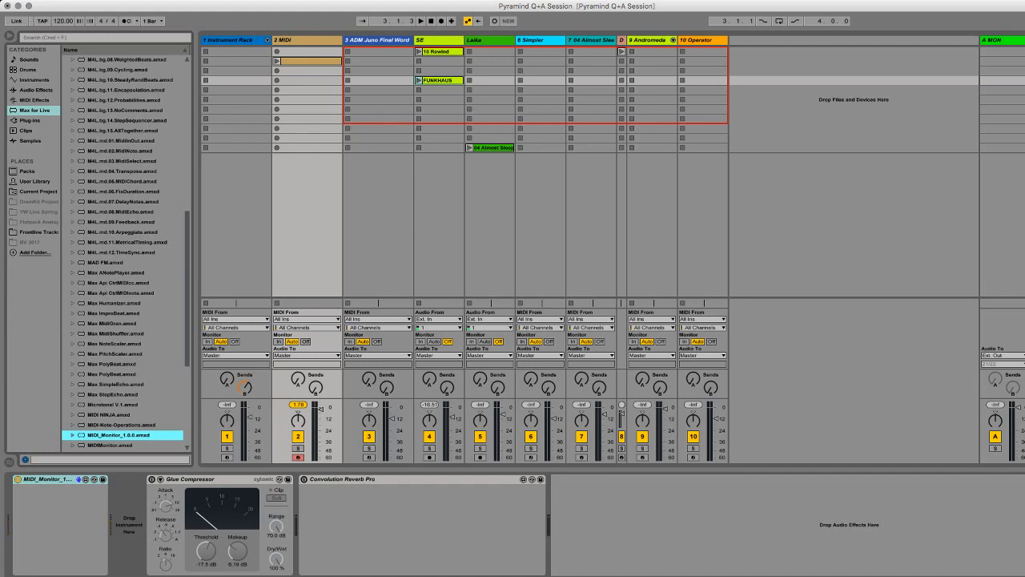
{"action": "left_click", "coordinate": [110, 445]}
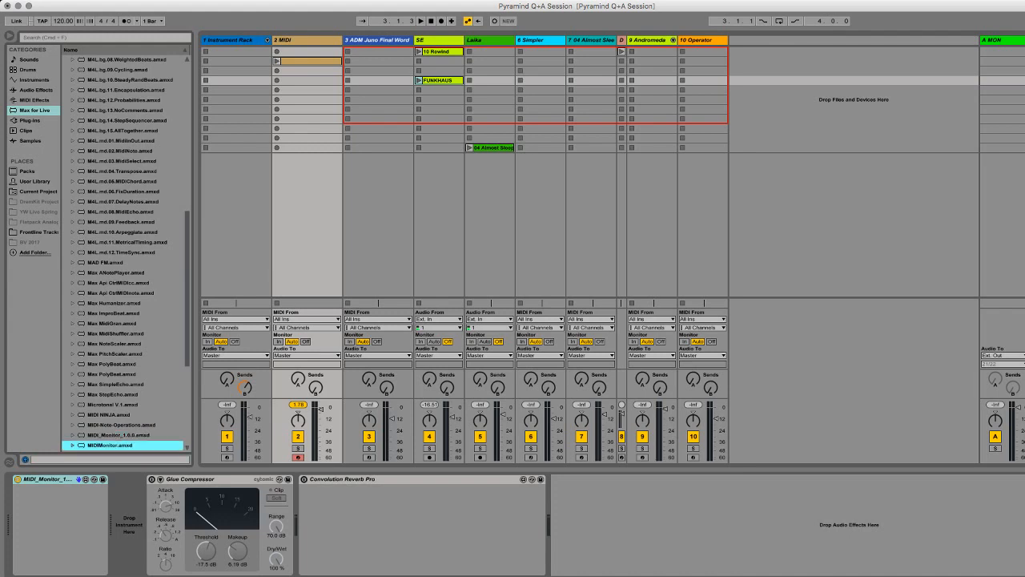
{"action": "key", "text": "Return"}
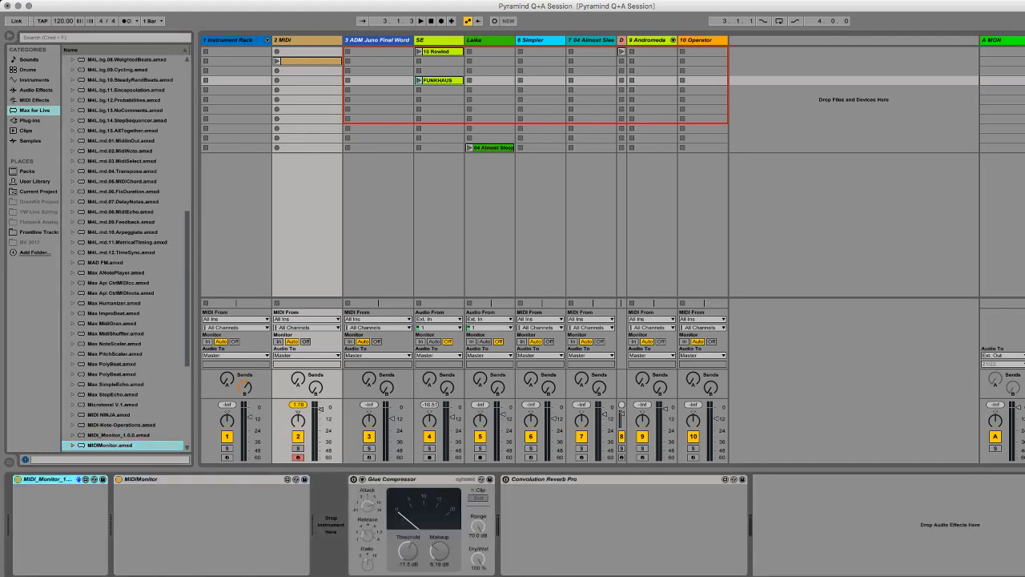
Step: Delete both MIDI monitor effects from MIDI track 2, keeping the Glue Compressor and Convolution Reverb Pro
{"action": "key", "text": "Delete"}
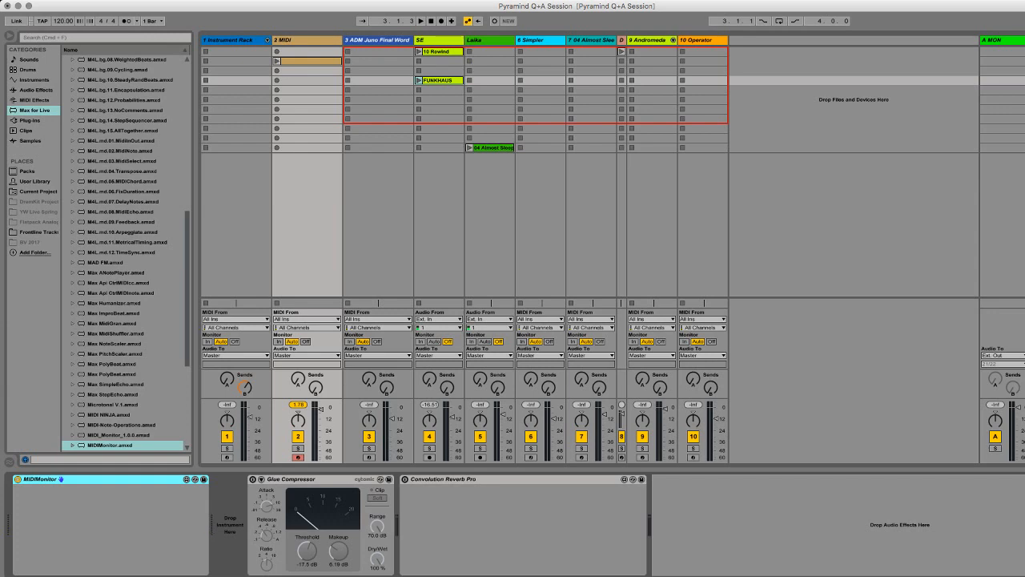
{"action": "key", "text": "Delete"}
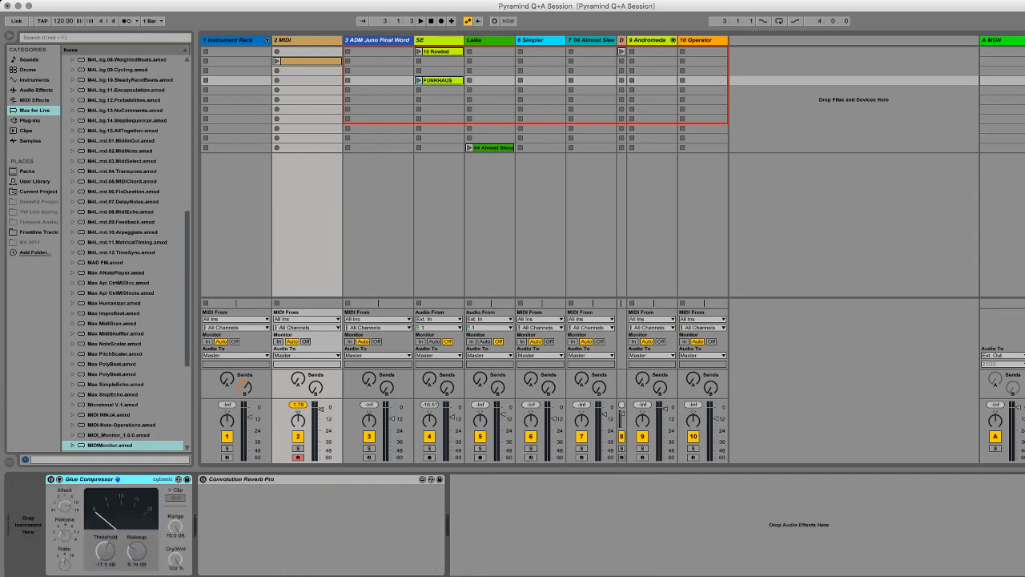
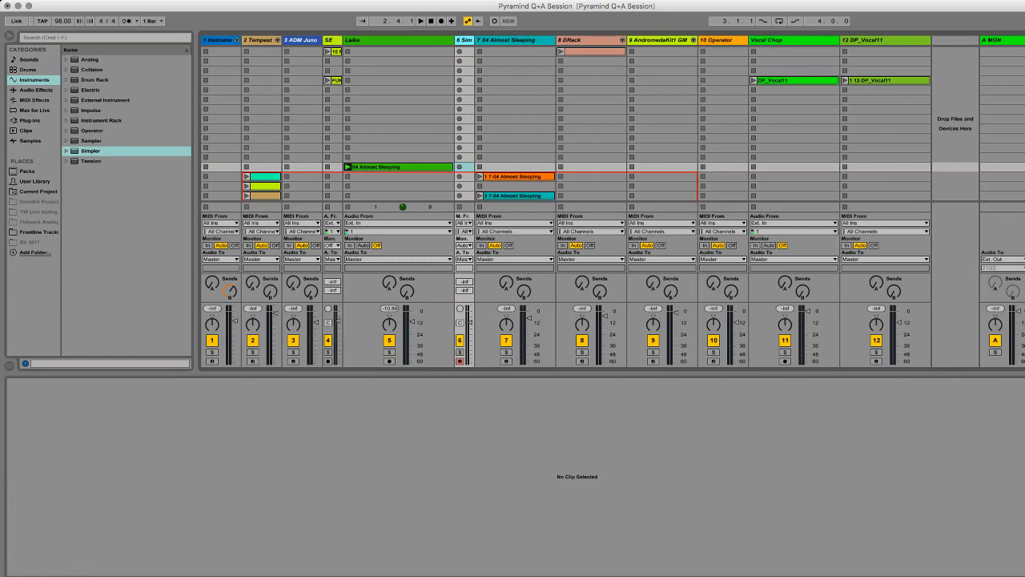
Step: Widen the Simpler track 6 and load the 04 Almost Sleeping clip from the Laika track into its Simpler
{"action": "left_click_drag", "start_coordinate": [474, 40], "coordinate": [576, 41]}
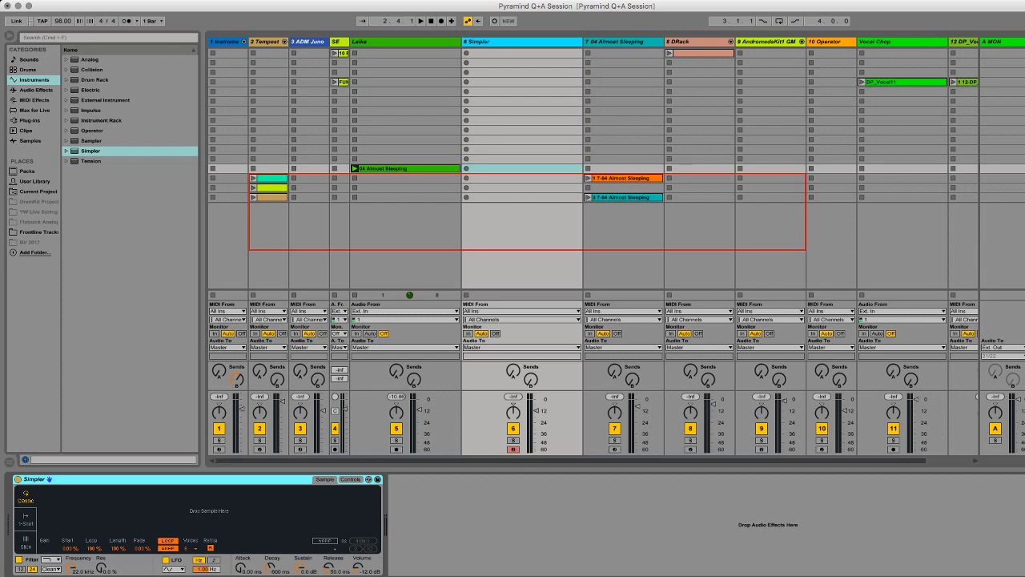
{"action": "left_click", "coordinate": [401, 41]}
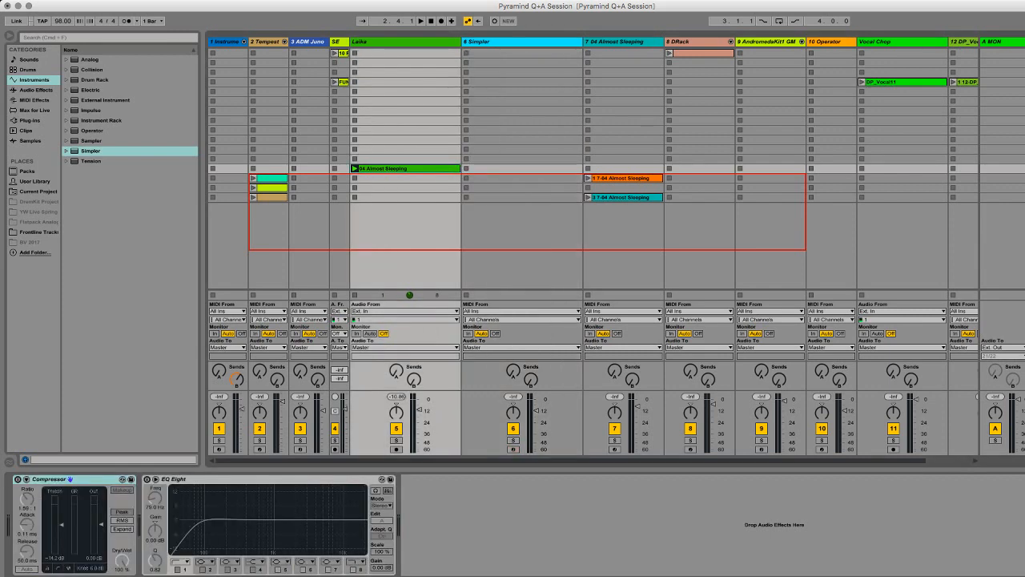
{"action": "left_click", "coordinate": [523, 168]}
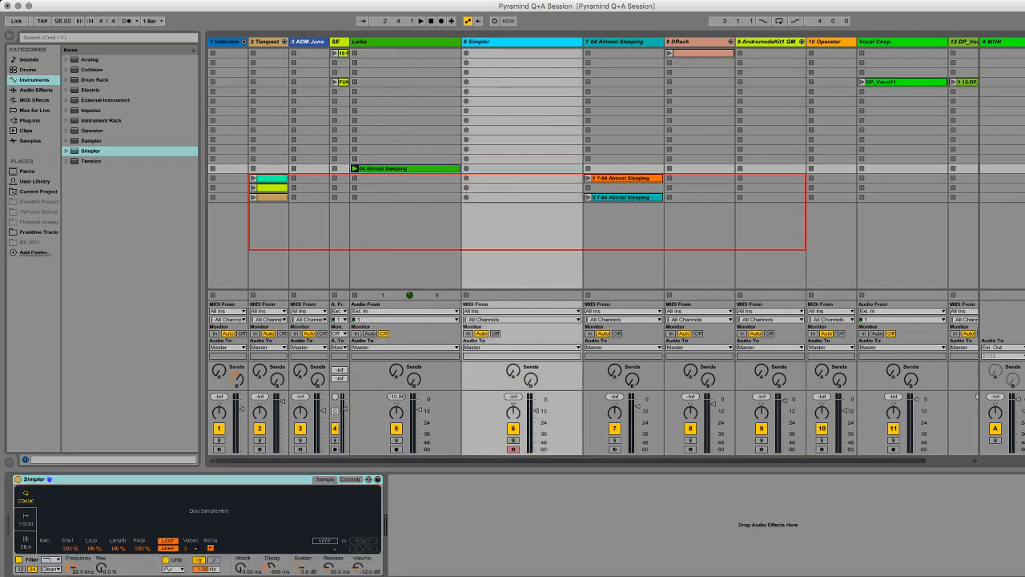
{"action": "left_click_drag", "start_coordinate": [393, 168], "coordinate": [210, 511]}
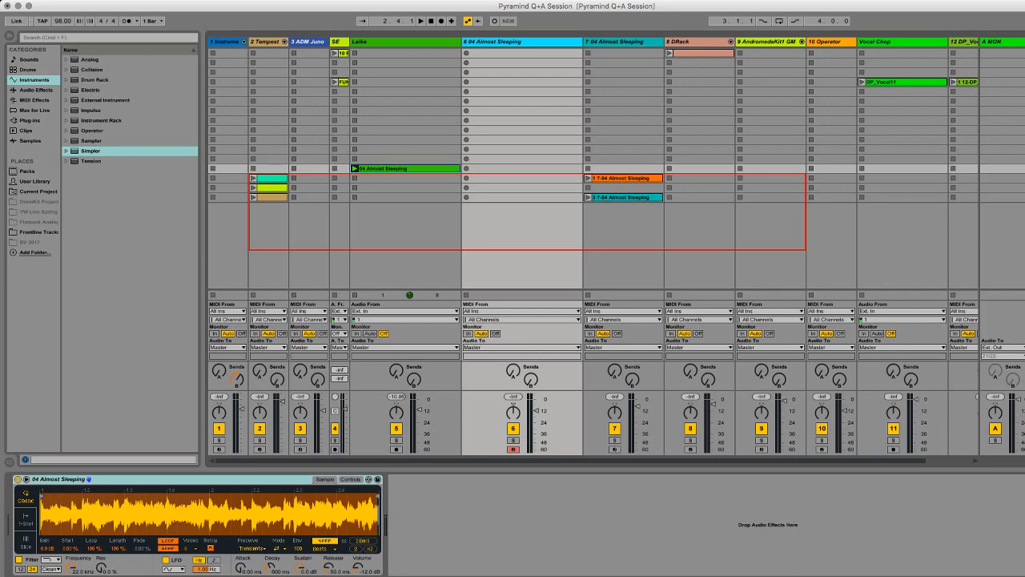
Step: Set Simpler's sample start to about 89 % and inspect the short looped section near the end of the waveform
{"action": "left_click_drag", "start_coordinate": [71, 549], "coordinate": [71, 491]}
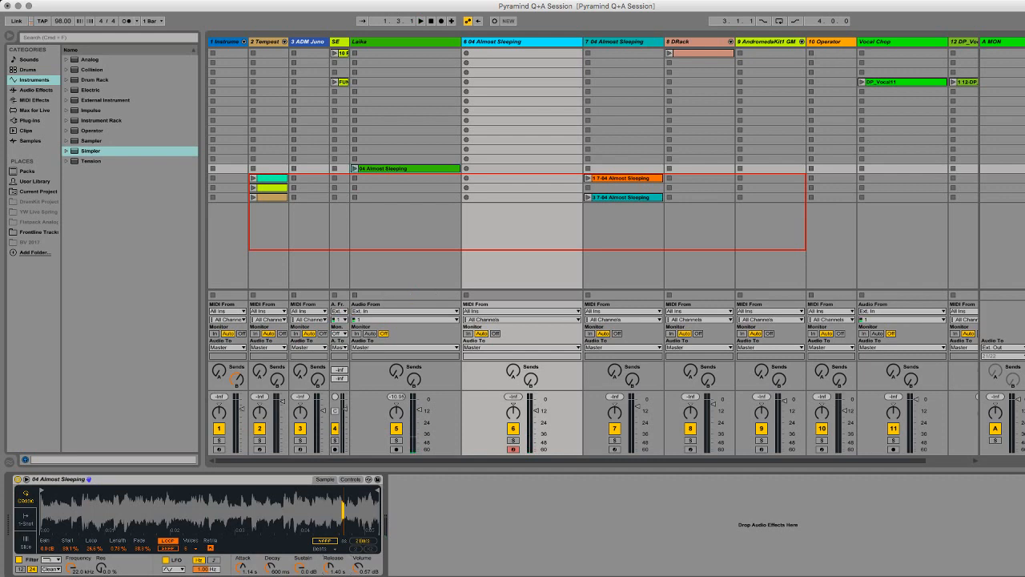
{"action": "left_click_drag", "start_coordinate": [344, 511], "coordinate": [344, 567]}
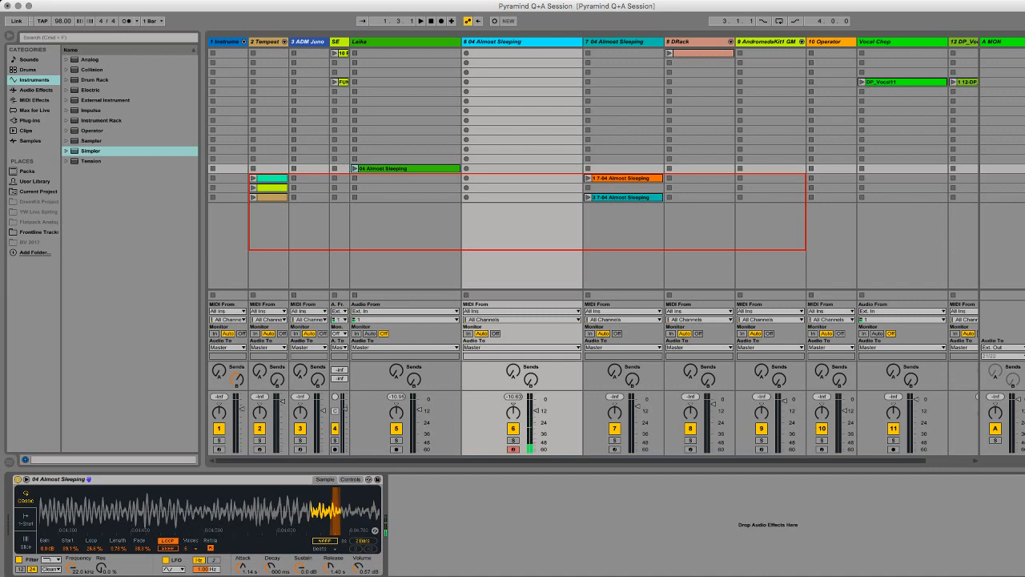
{"action": "left_click_drag", "start_coordinate": [314, 510], "coordinate": [314, 469]}
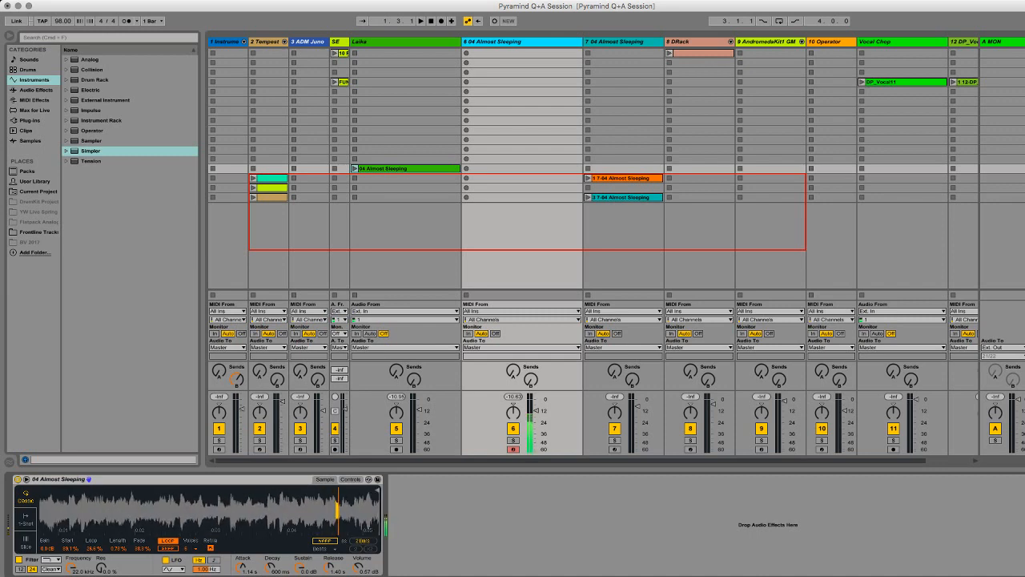
Step: Show Simpler's controls, try raising the Spread amount and return it to 0 %
{"action": "left_click", "coordinate": [350, 479]}
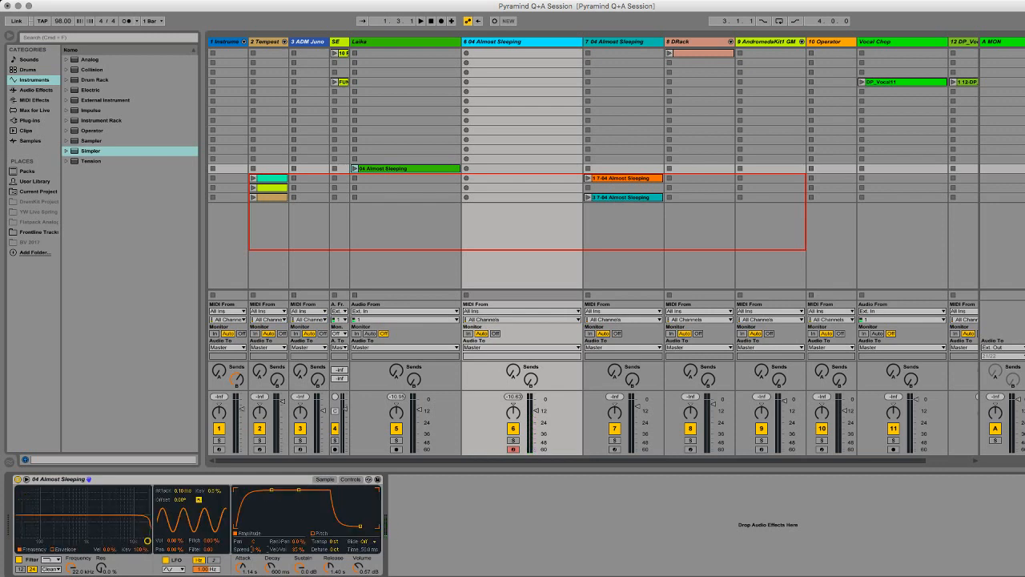
{"action": "left_click_drag", "start_coordinate": [257, 549], "coordinate": [257, 531]}
{"action": "left_click_drag", "start_coordinate": [256, 549], "coordinate": [256, 560]}
Step: Add a Tuner after Simpler on track 6, transpose the sample down in semitones and fine-tune its detune
{"action": "left_click", "coordinate": [37, 89]}
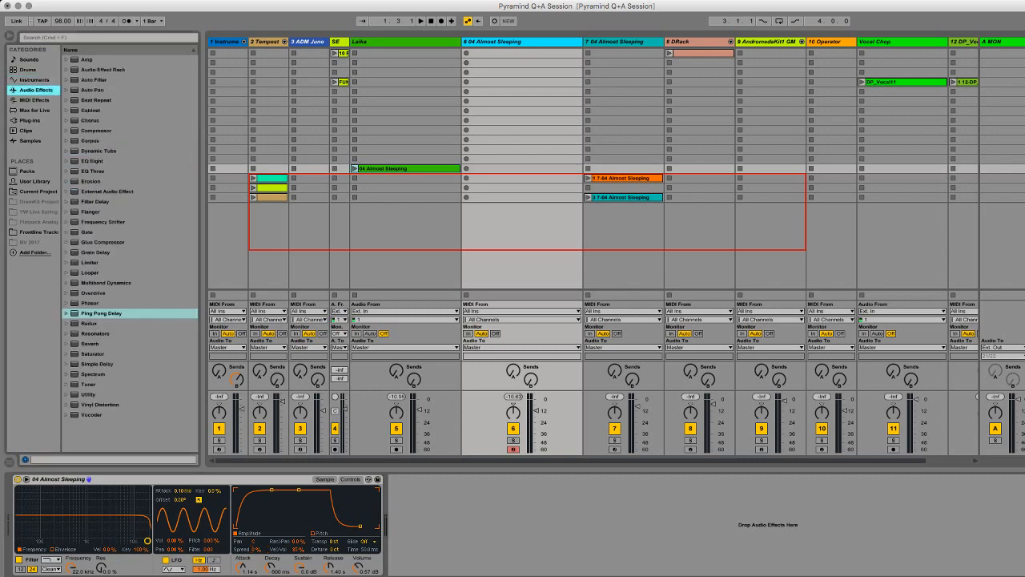
{"action": "double_click", "coordinate": [89, 384]}
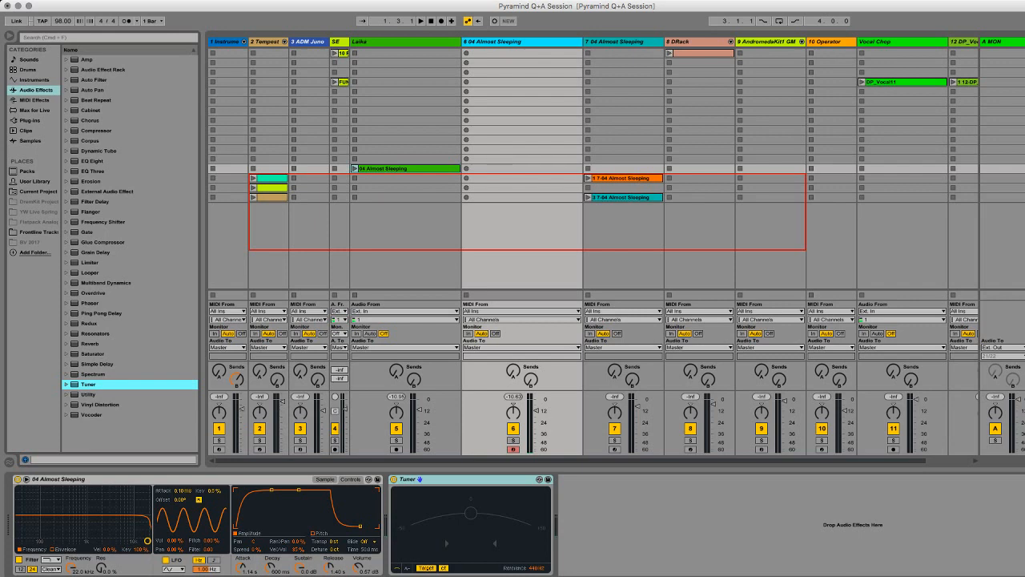
{"action": "left_click", "coordinate": [334, 541]}
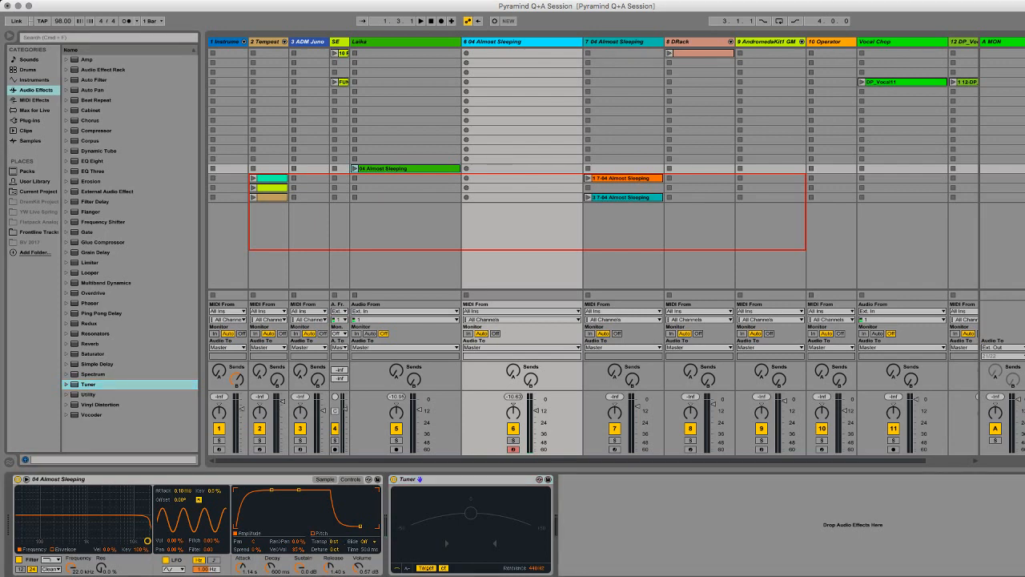
{"action": "key", "text": "Down"}
{"action": "key", "text": "Down"}
{"action": "key", "text": "Down"}
{"action": "key", "text": "Down"}
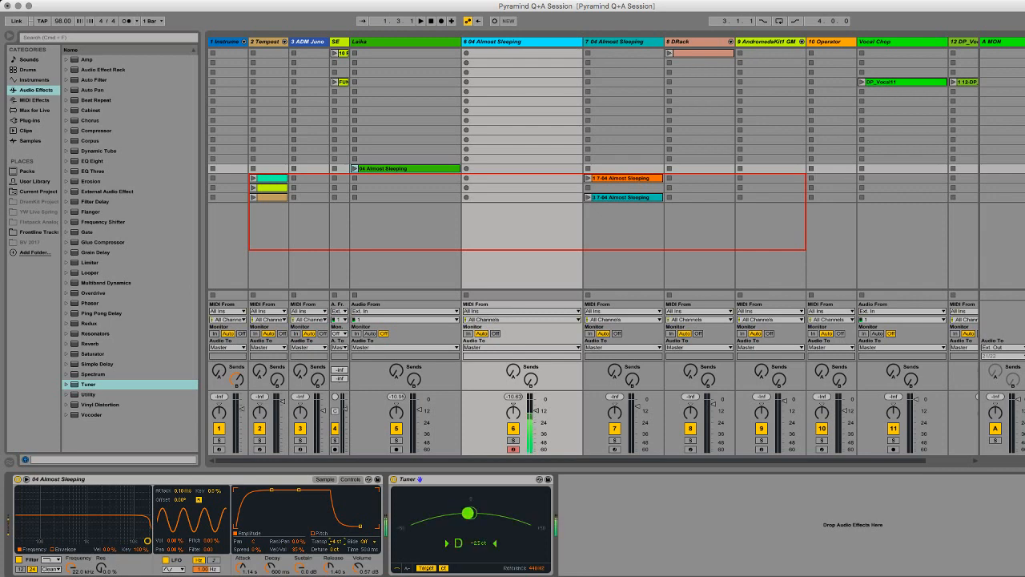
{"action": "key", "text": "Down"}
{"action": "key", "text": "Down"}
{"action": "key", "text": "Up"}
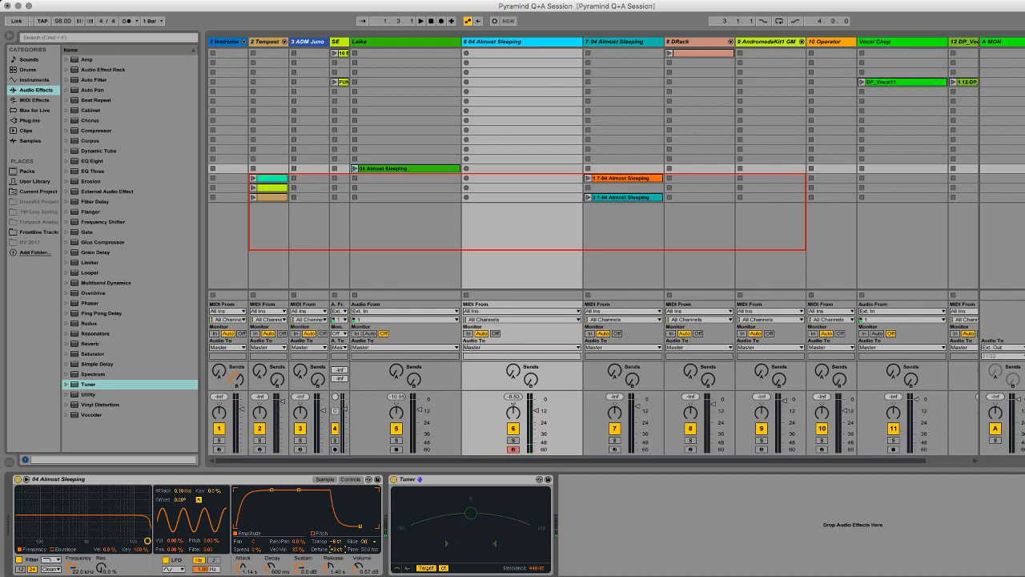
Step: Lower Simpler's filter cutoff to about 500 Hz with 62 % resonance and raise Spread to 48 % on track 6
{"action": "left_click_drag", "start_coordinate": [147, 540], "coordinate": [74, 515]}
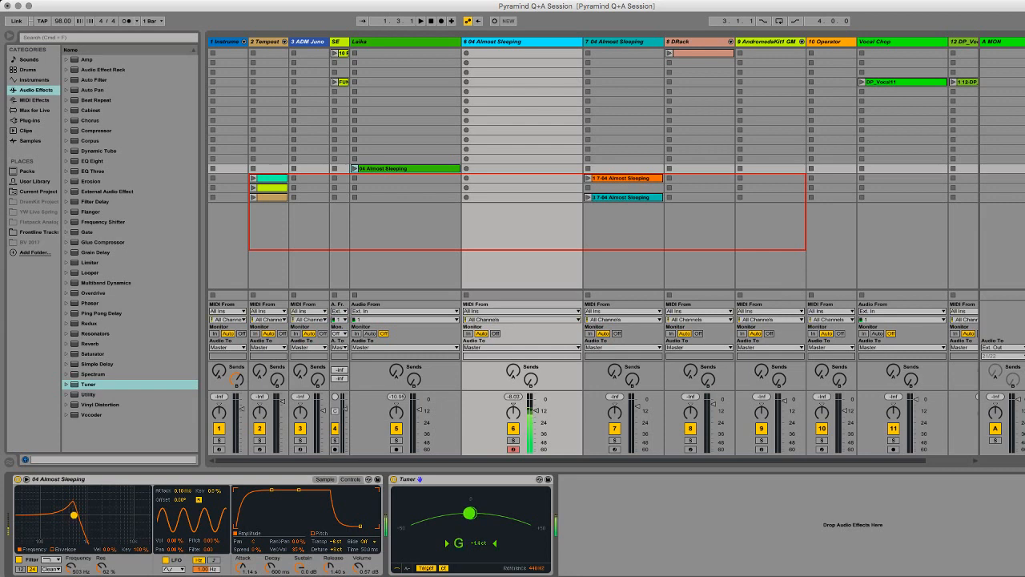
{"action": "left_click_drag", "start_coordinate": [256, 549], "coordinate": [256, 530]}
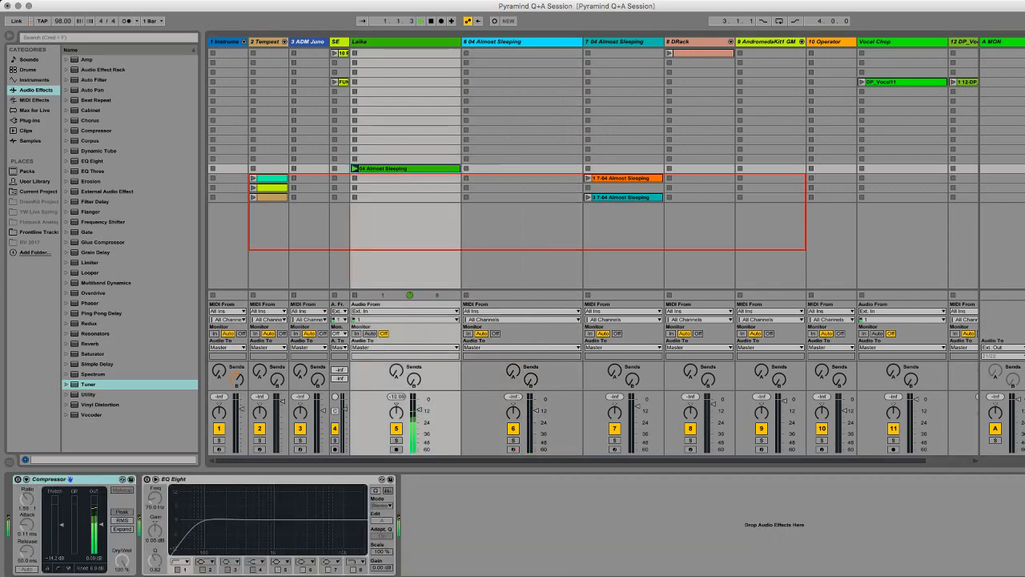
{"action": "left_click", "coordinate": [522, 148]}
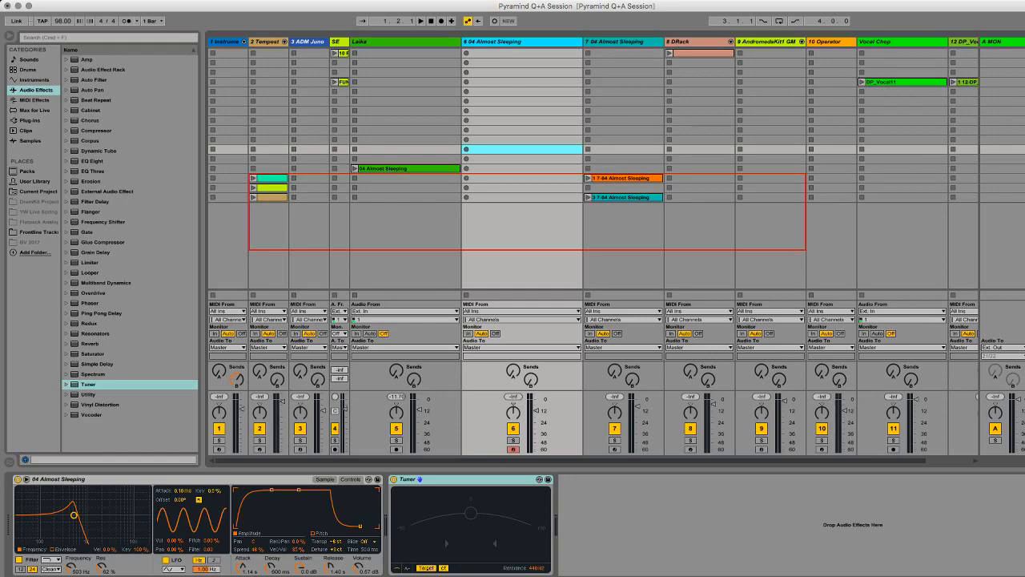
{"action": "key", "text": "super+Tab"}
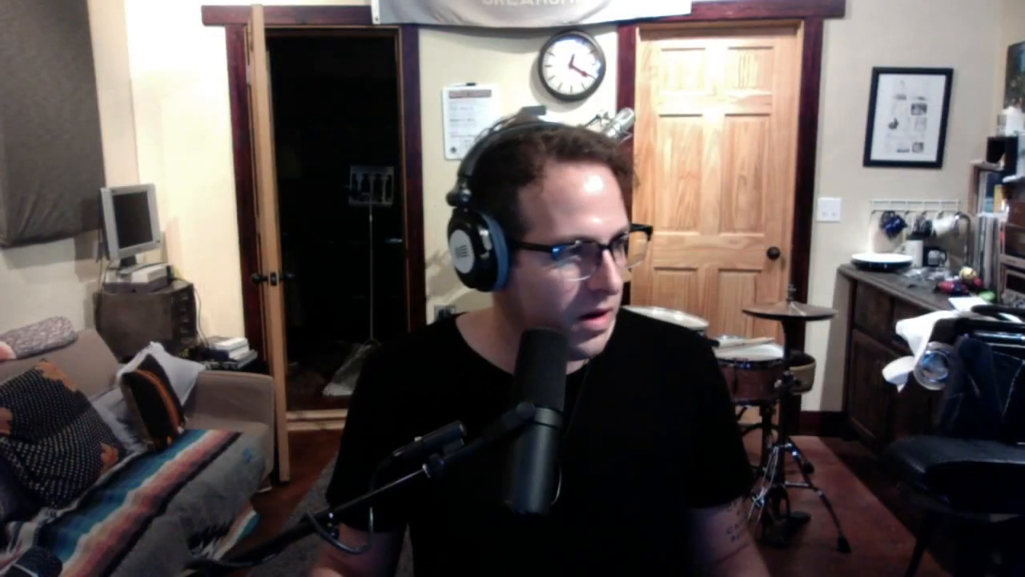
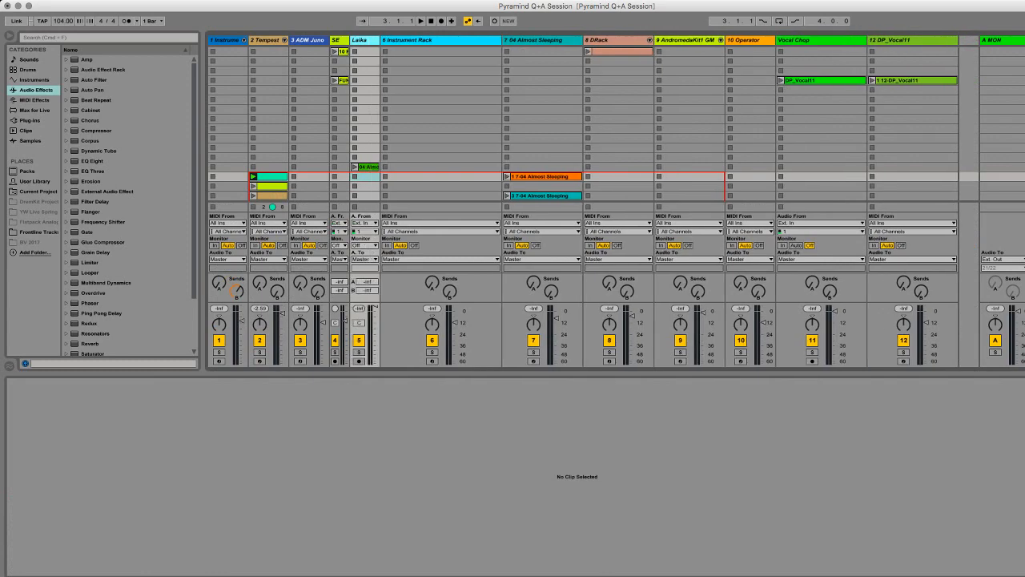
Step: Narrow track 6, widen the Tempest2 GM track and open the notes of its first MIDI clip
{"action": "left_click_drag", "start_coordinate": [501, 40], "coordinate": [420, 40]}
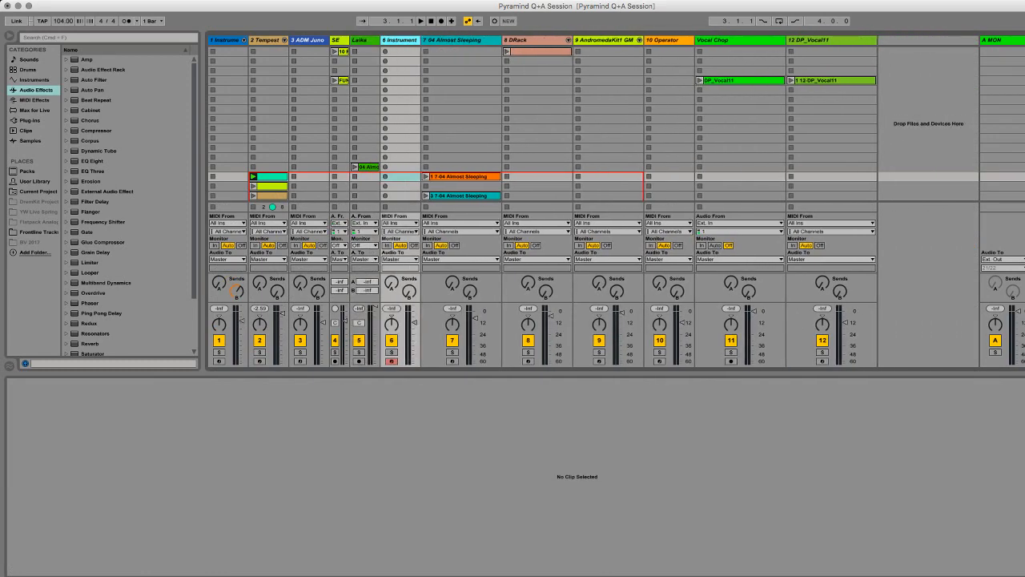
{"action": "left_click", "coordinate": [272, 176]}
{"action": "left_click_drag", "start_coordinate": [288, 40], "coordinate": [369, 40]}
{"action": "left_click", "coordinate": [303, 176]}
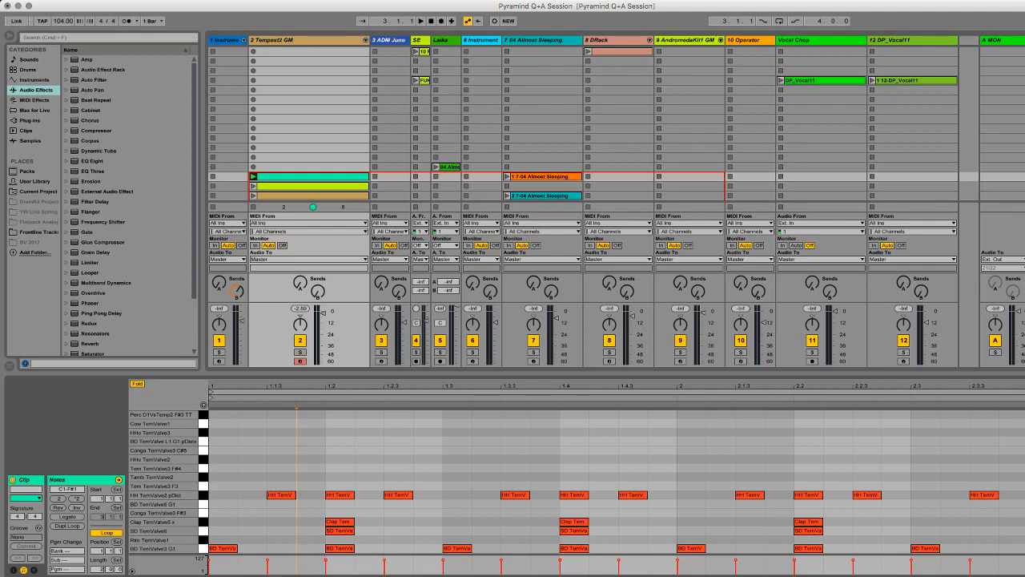
Step: Start hot-swapping the clip's groove from the Swing and Groove library and briefly check the Groove Pool
{"action": "left_click", "coordinate": [39, 527]}
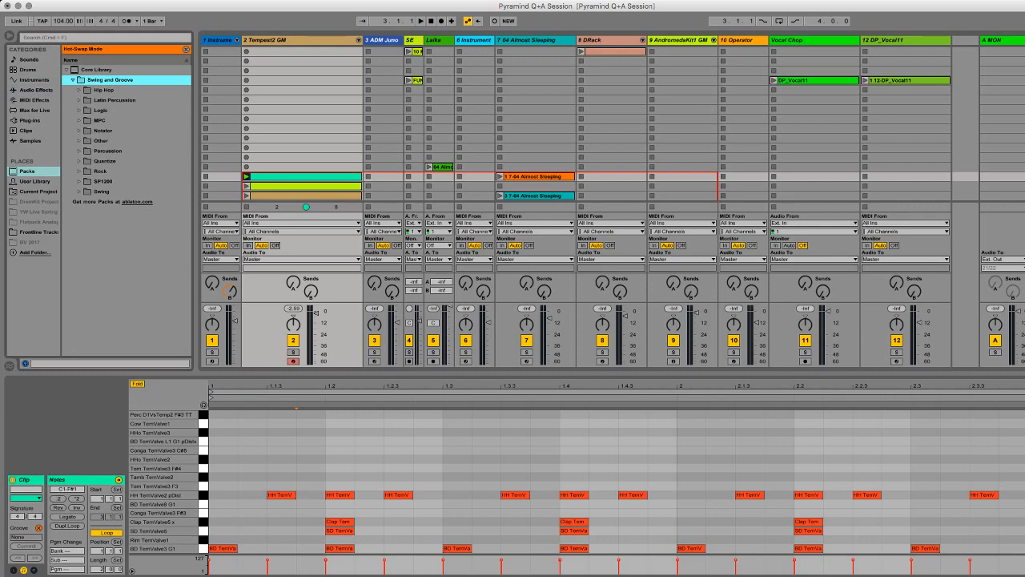
{"action": "left_click", "coordinate": [39, 528]}
{"action": "left_click", "coordinate": [39, 528]}
{"action": "left_click", "coordinate": [10, 366]}
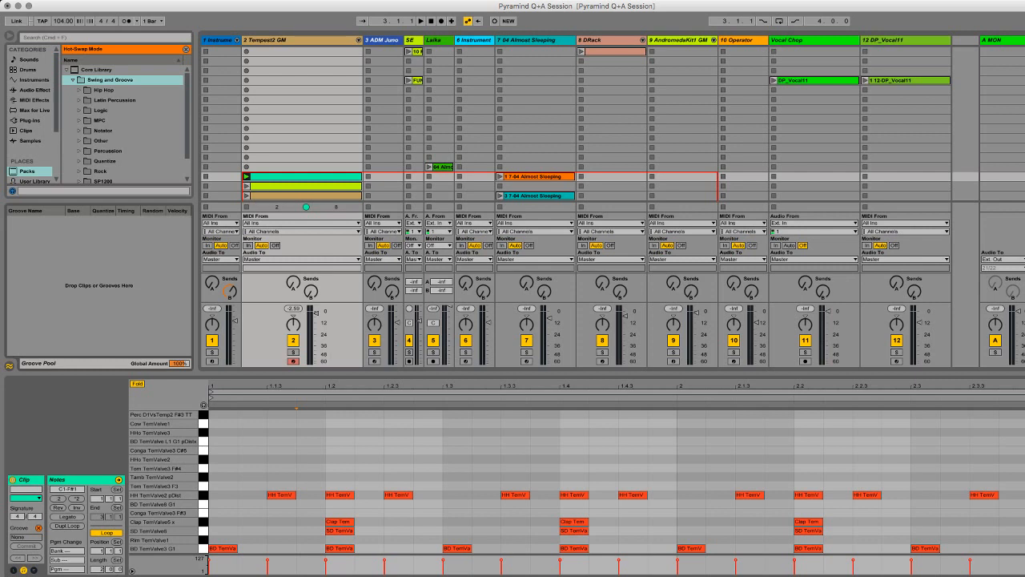
{"action": "left_click", "coordinate": [9, 365]}
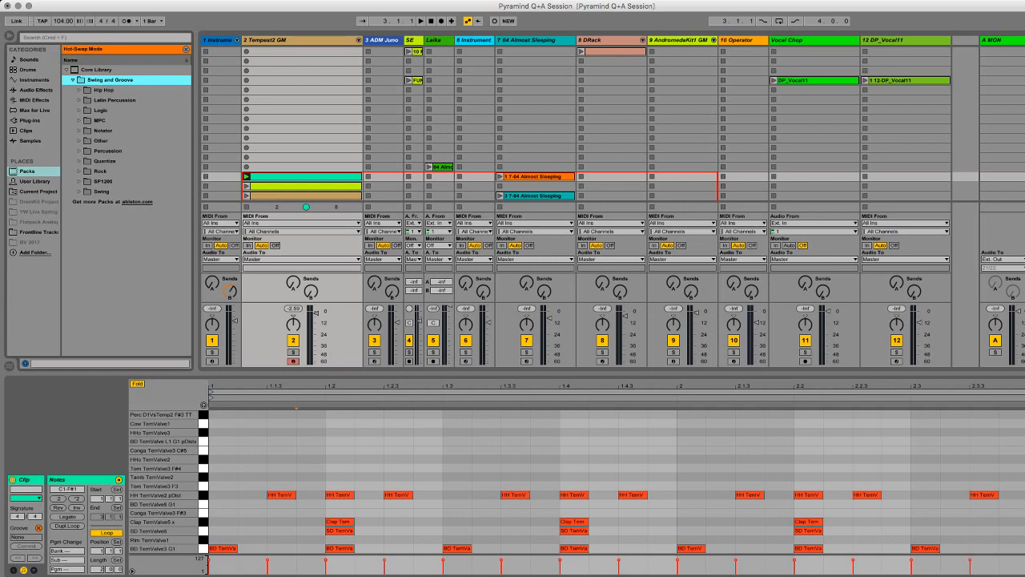
Step: Browse the MPC groove folder, selecting MPC 8 Swing-55, Swing-50 and Swing-75
{"action": "left_click", "coordinate": [79, 120]}
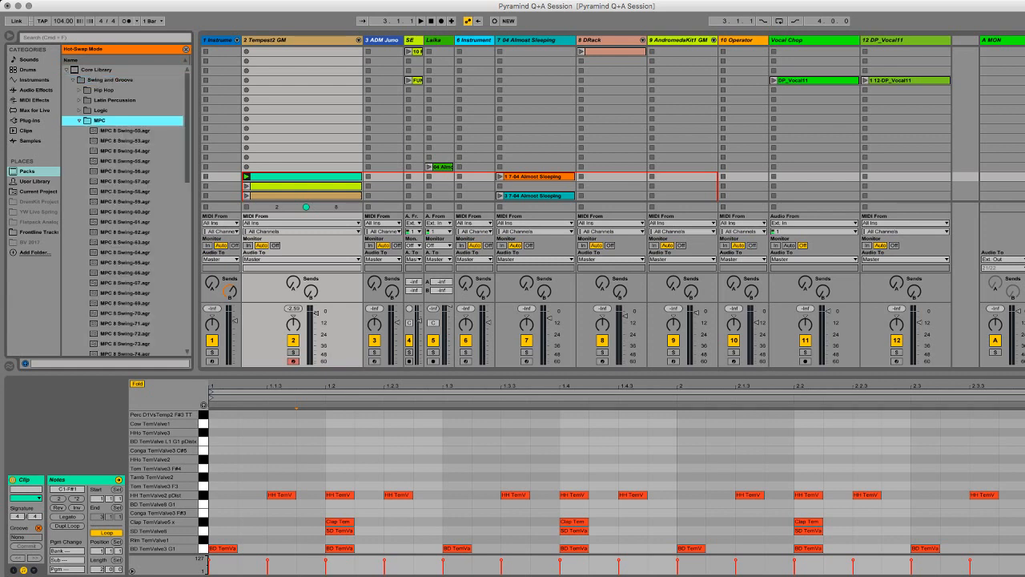
{"action": "left_click", "coordinate": [124, 160]}
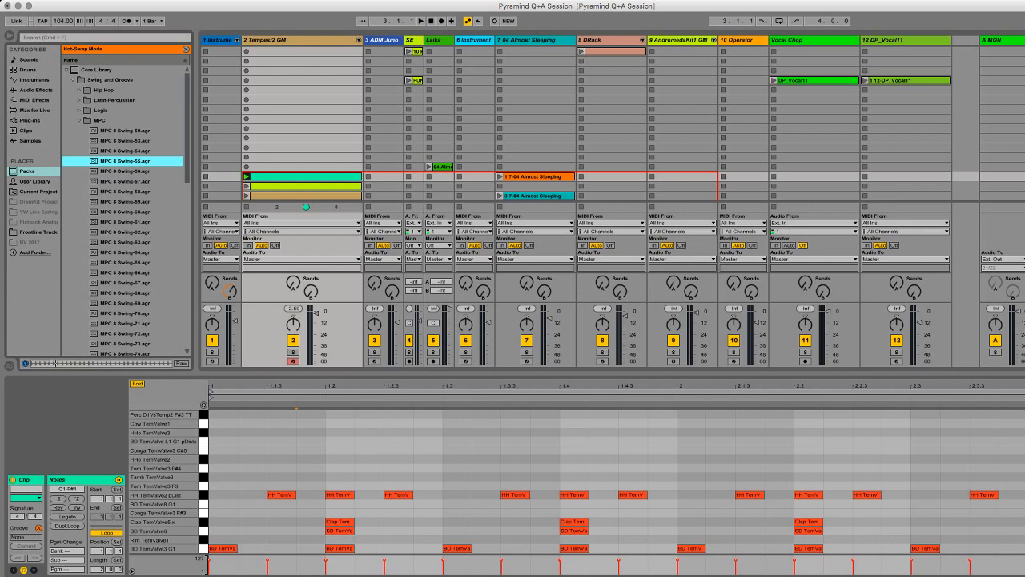
{"action": "left_click", "coordinate": [124, 130]}
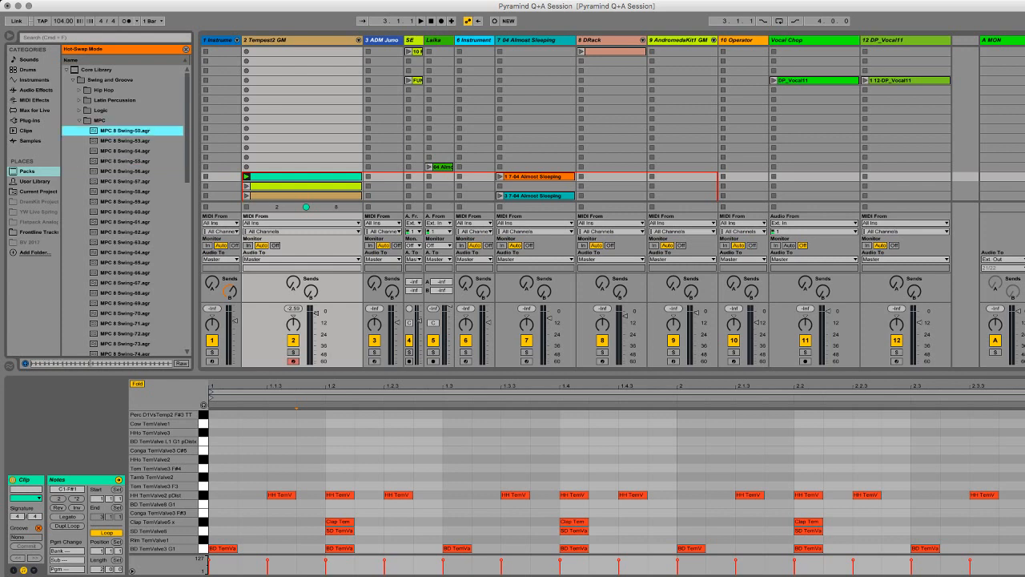
{"action": "scroll", "coordinate": [124, 210], "scroll_direction": "down", "scroll_amount": 3}
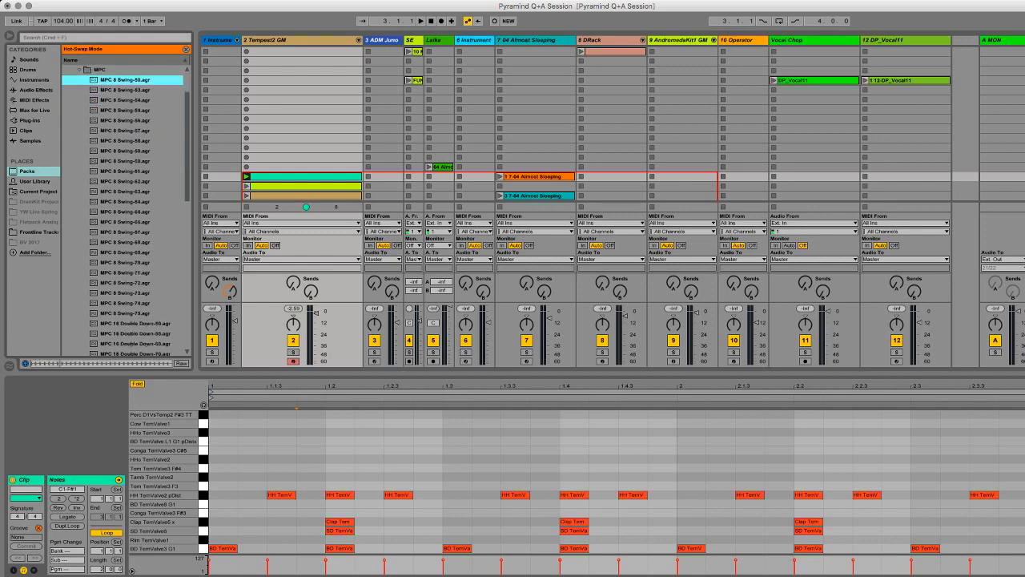
{"action": "left_click", "coordinate": [124, 313]}
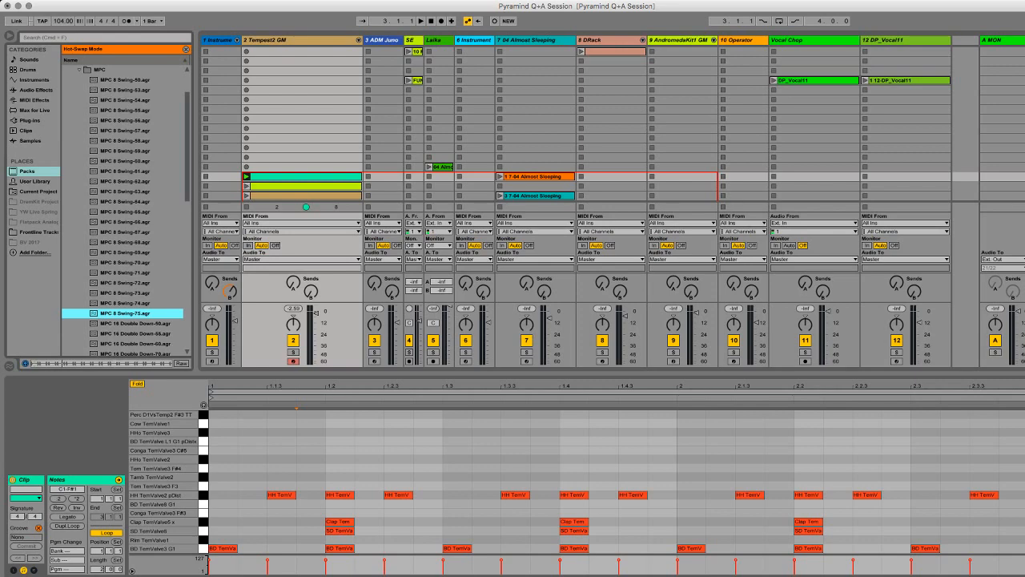
Step: Apply the MPC 8 Swing-57 groove to the first Tempest2 GM clip, leave hot-swap mode and start playback briefly
{"action": "left_click", "coordinate": [120, 130]}
{"action": "left_click_drag", "start_coordinate": [120, 130], "coordinate": [256, 176]}
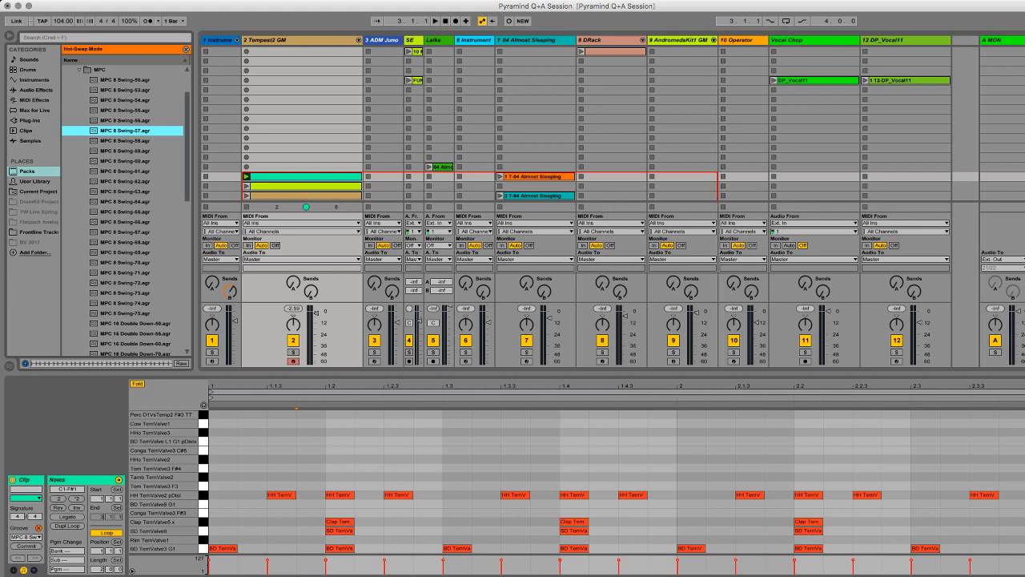
{"action": "key", "text": "q"}
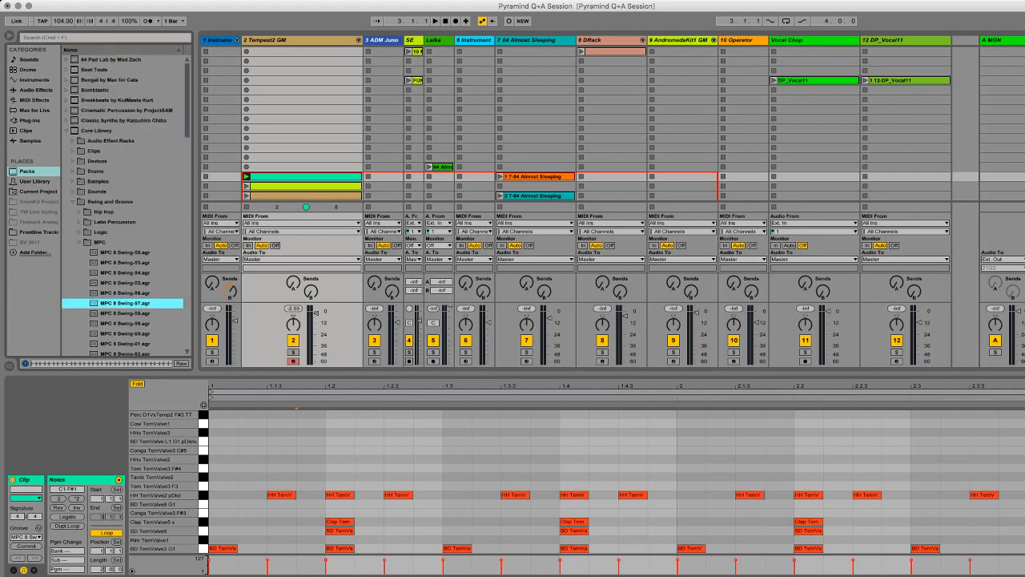
{"action": "key", "text": "space"}
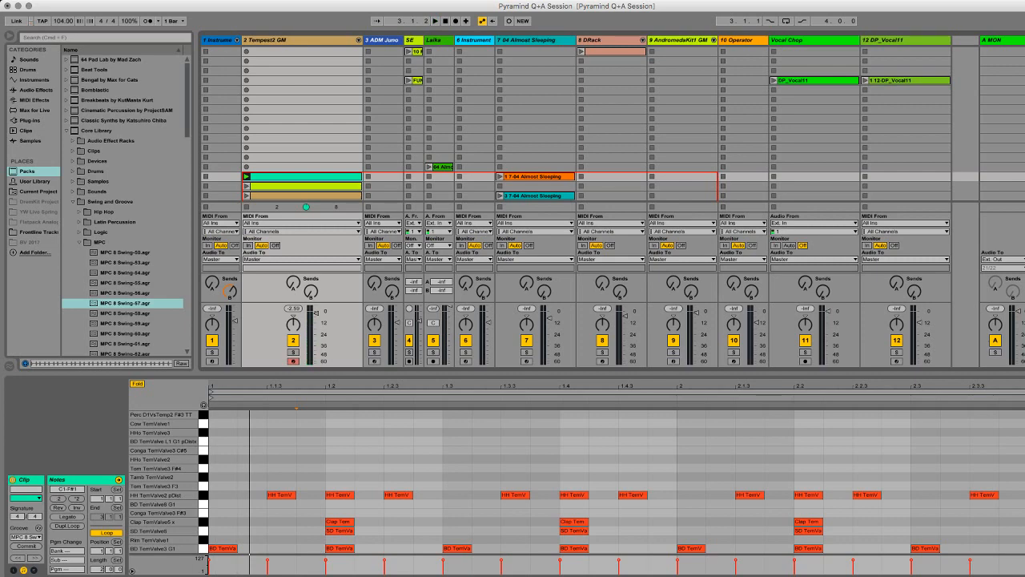
Step: Look through the MPC 8 Swing grooves around Swing-54 and Swing-55, and collapse the MPC folder
{"action": "left_click", "coordinate": [125, 272]}
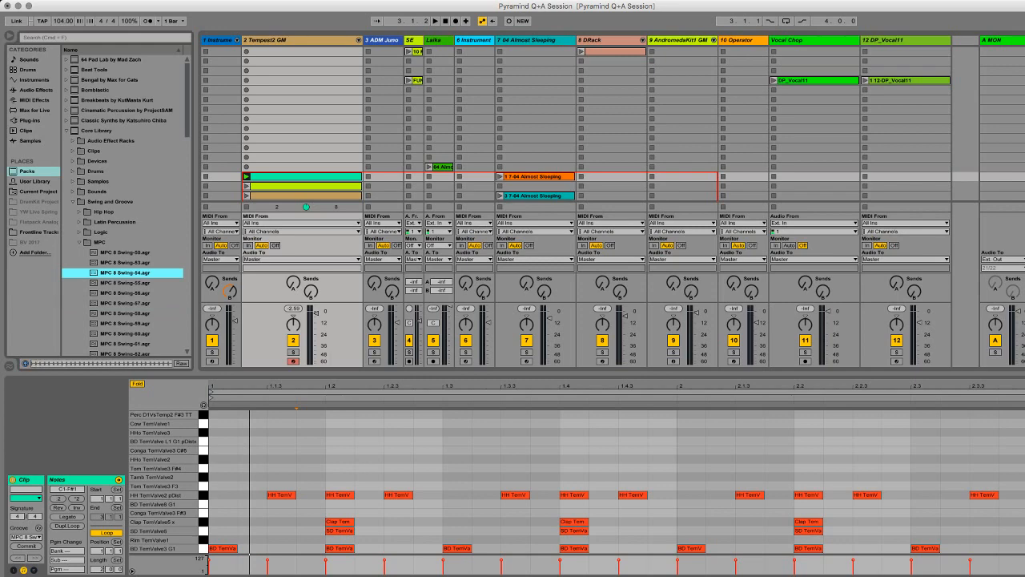
{"action": "key", "text": "Up"}
{"action": "key", "text": "Up"}
{"action": "key", "text": "Down"}
{"action": "key", "text": "Down"}
{"action": "key", "text": "Down"}
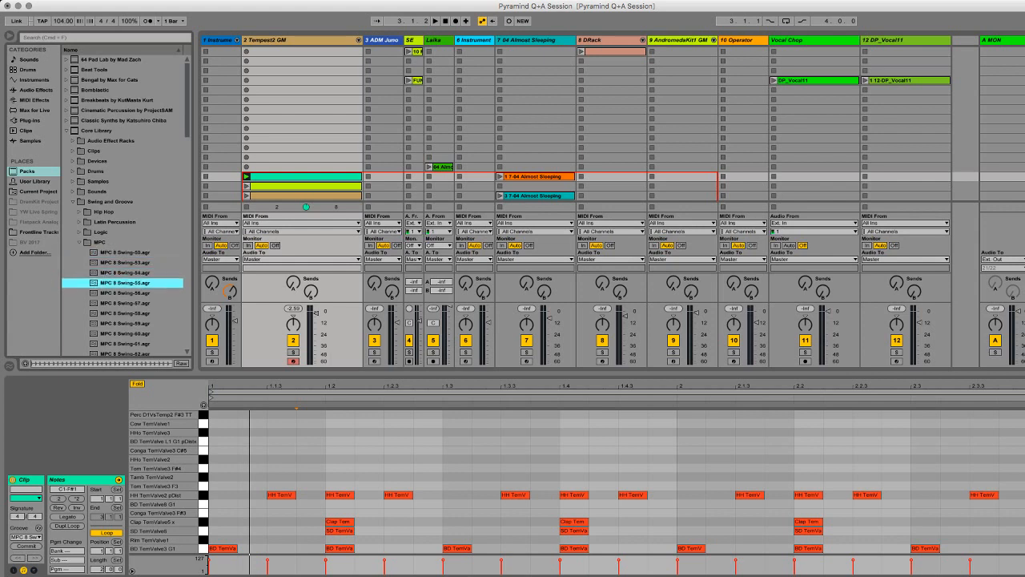
{"action": "key", "text": "Left"}
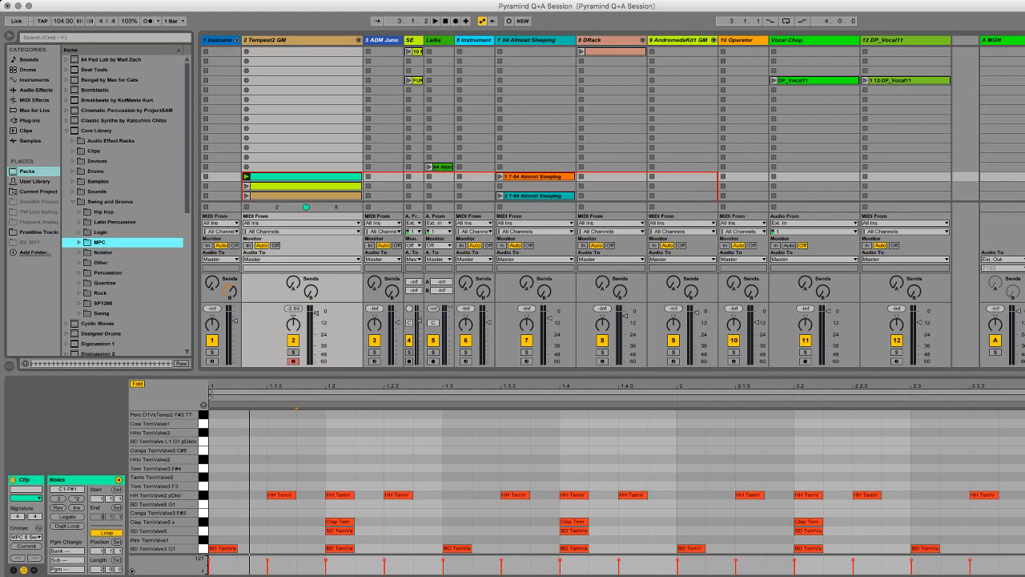
Step: Look through the SP1200, Logic and Other groove folders, collapsing each one again
{"action": "left_click", "coordinate": [79, 302]}
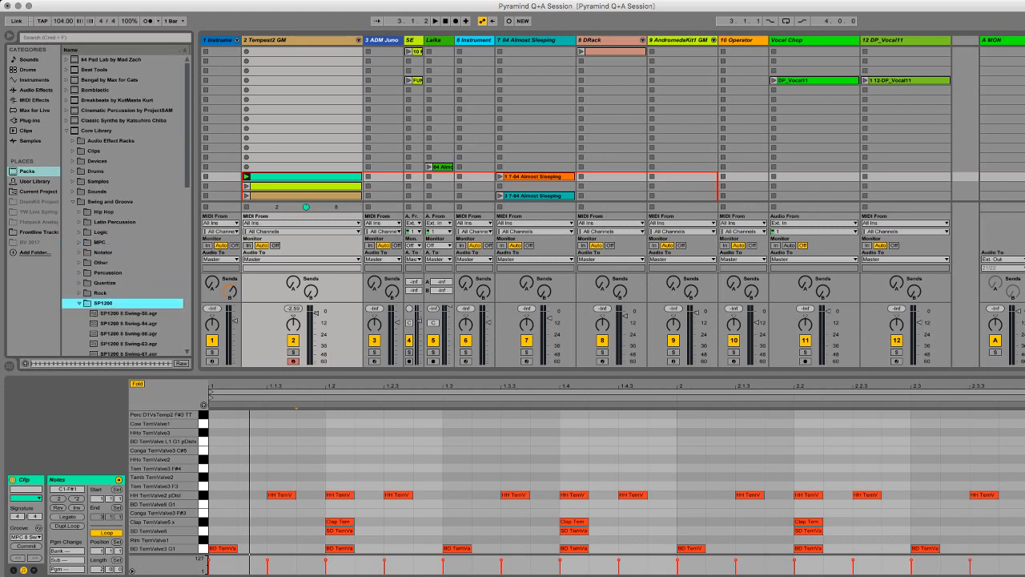
{"action": "key", "text": "Left"}
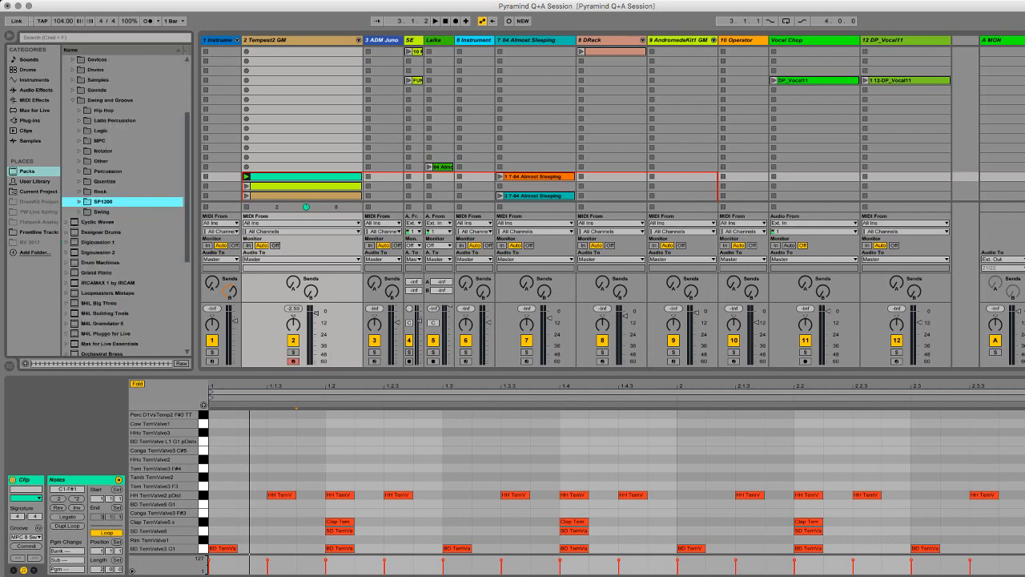
{"action": "left_click", "coordinate": [79, 130]}
{"action": "scroll", "coordinate": [124, 208], "scroll_direction": "down", "scroll_amount": 5}
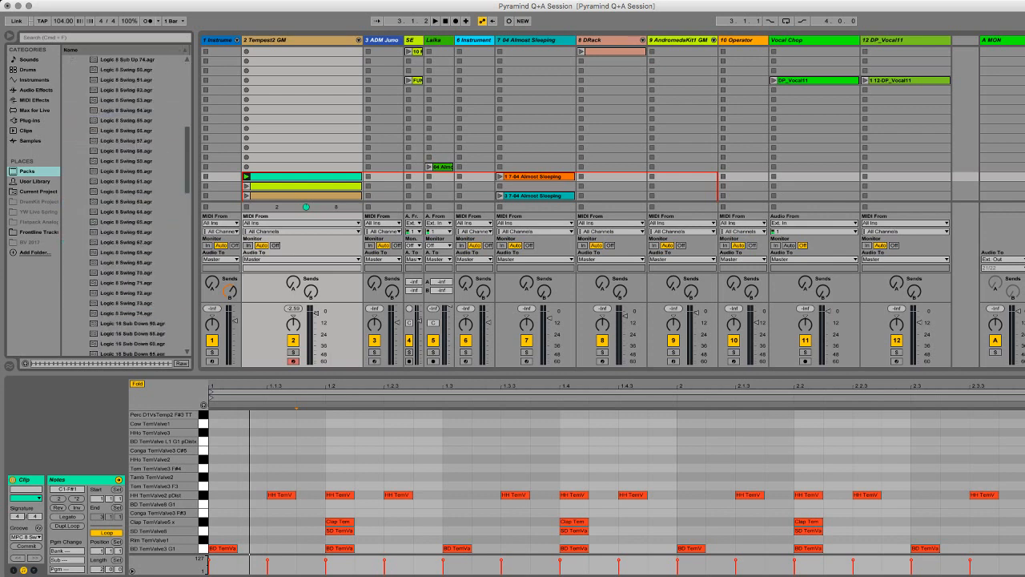
{"action": "scroll", "coordinate": [124, 209], "scroll_direction": "up", "scroll_amount": 5}
{"action": "key", "text": "Left"}
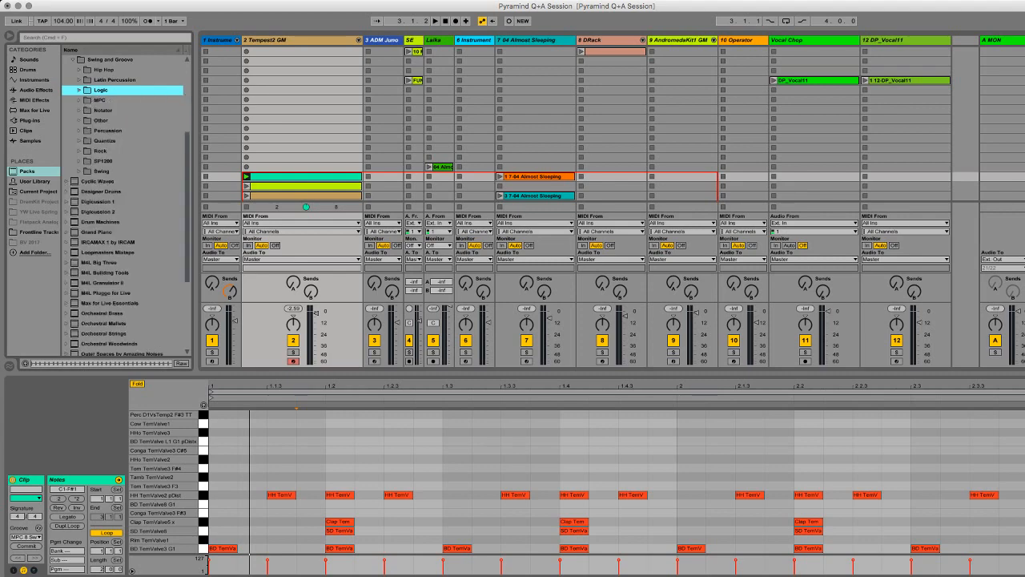
{"action": "left_click", "coordinate": [79, 120]}
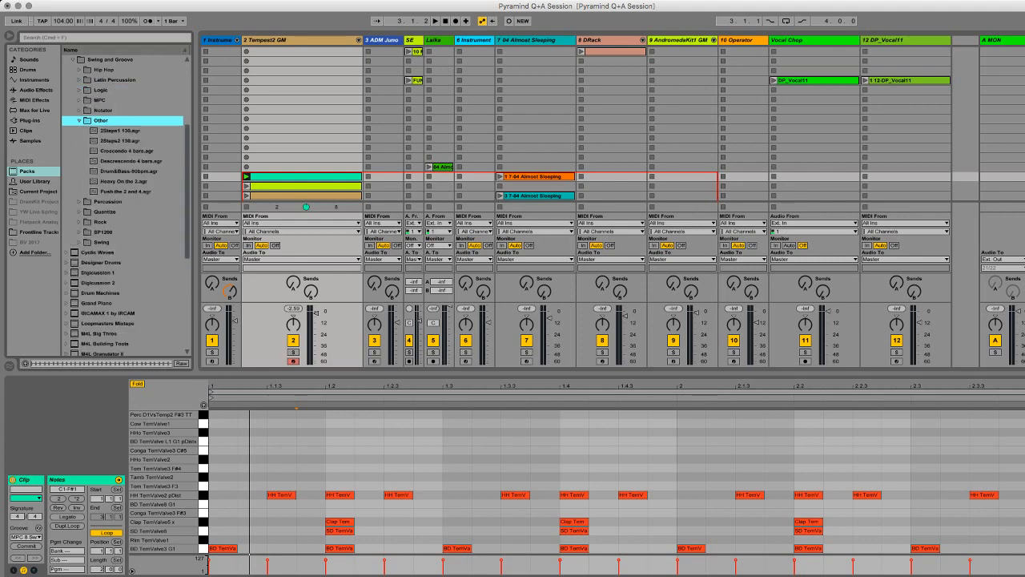
{"action": "key", "text": "Left"}
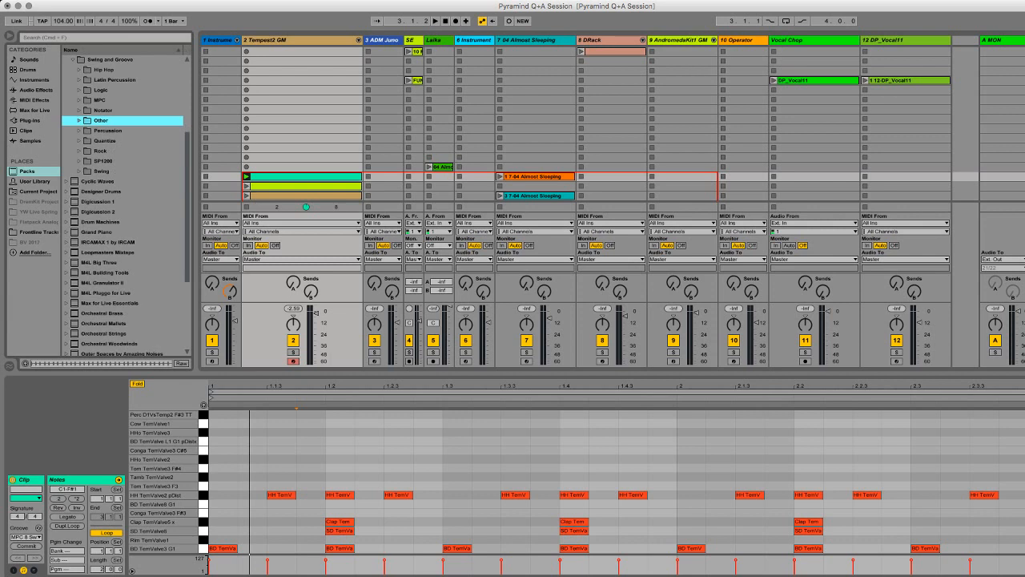
Step: Add the Fatback groove from the Rock folder to the Groove Pool and show both loaded grooves with their settings
{"action": "left_click", "coordinate": [79, 150]}
{"action": "left_click", "coordinate": [114, 171]}
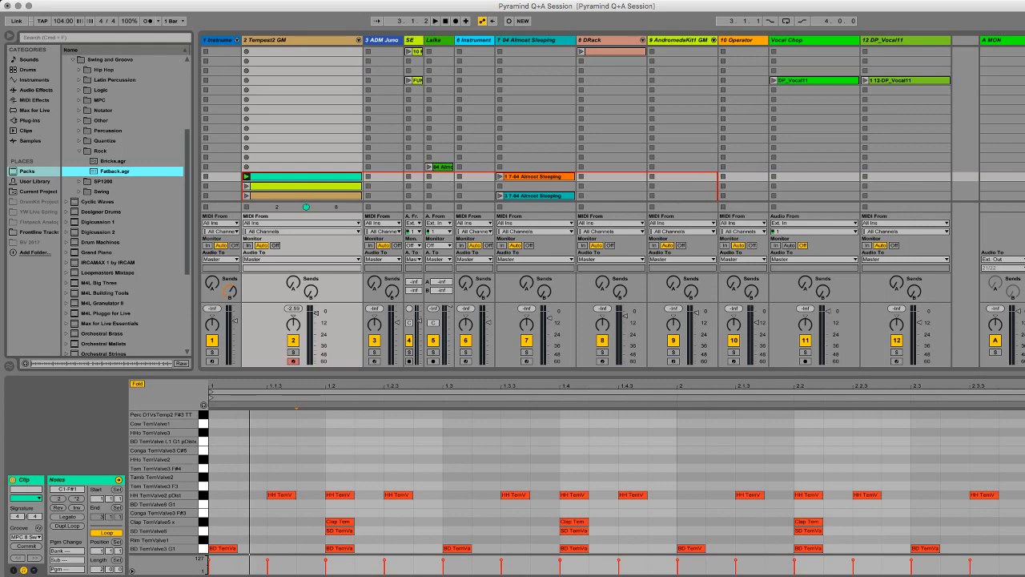
{"action": "left_click", "coordinate": [9, 365]}
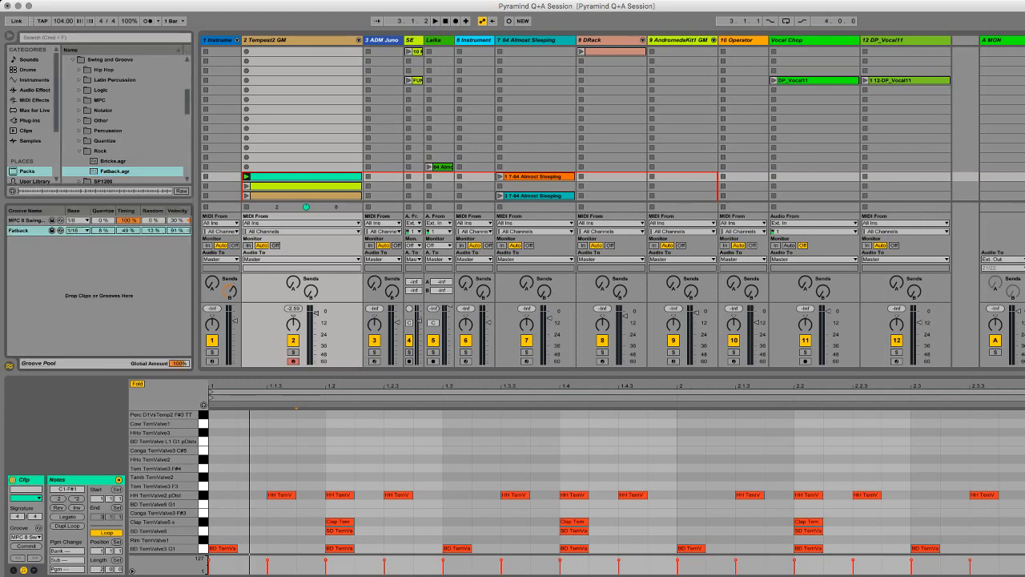
{"action": "left_click", "coordinate": [27, 220]}
{"action": "left_click", "coordinate": [19, 230]}
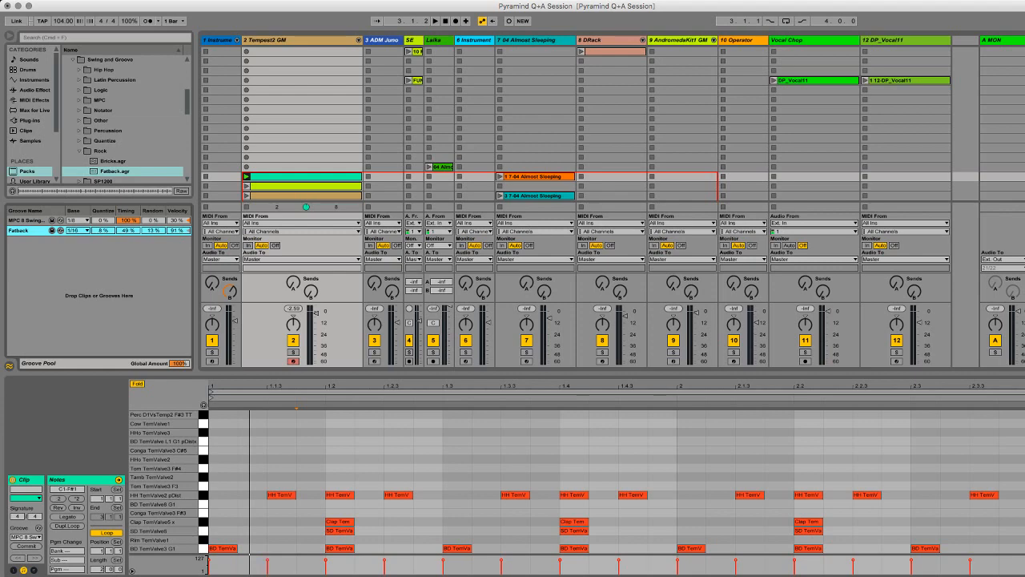
Step: Try committing the MPC 8 Swing-57 groove to the clip's notes, undo it, and commit it twice with the groove reassigned in between
{"action": "left_click", "coordinate": [27, 545]}
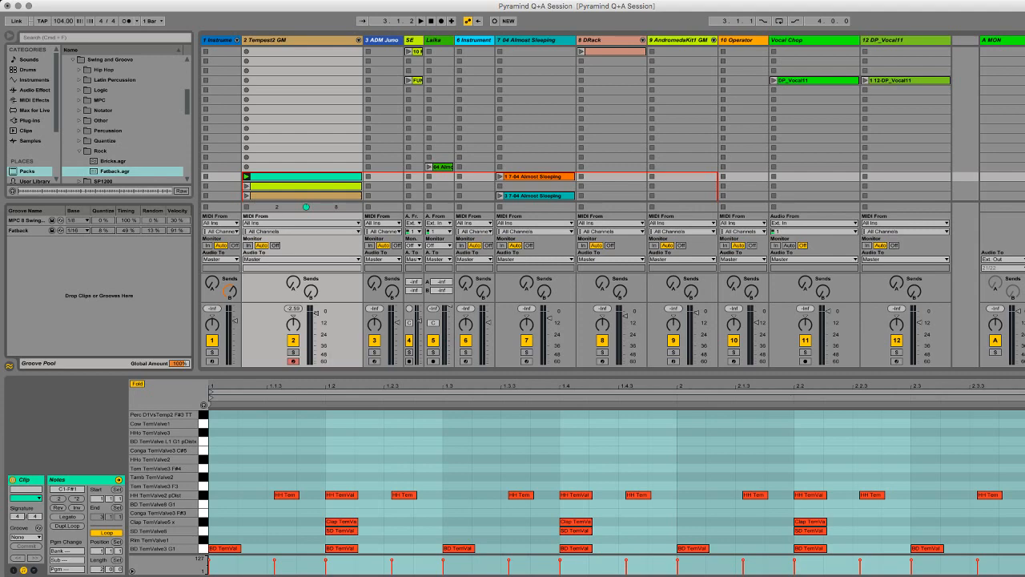
{"action": "key", "text": "super+z"}
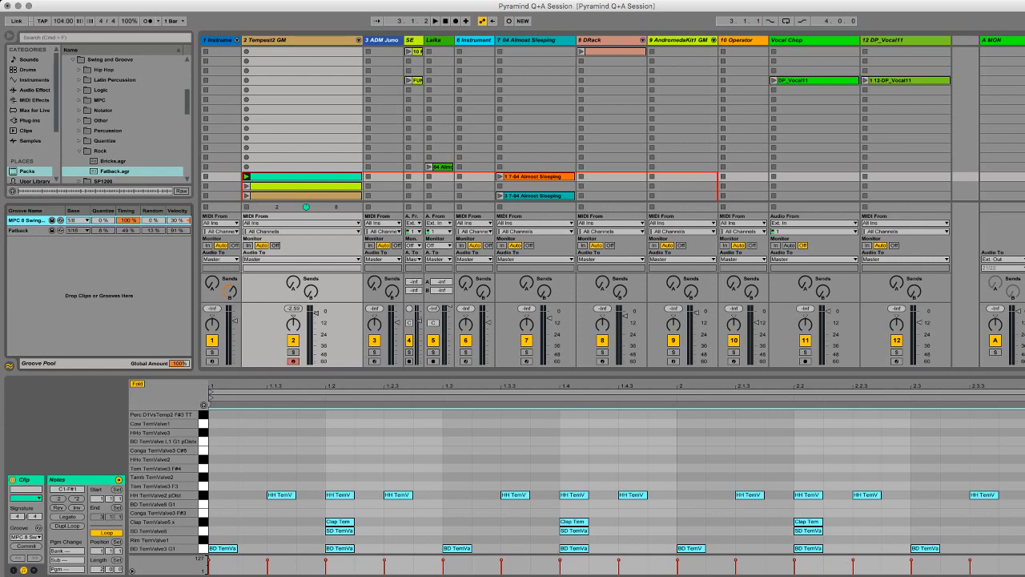
{"action": "left_click", "coordinate": [26, 546]}
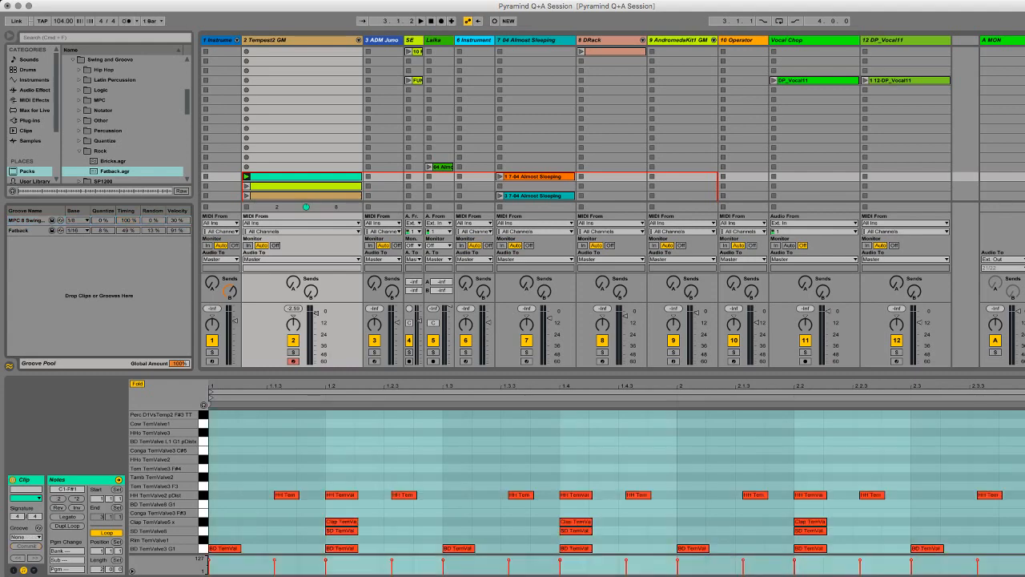
{"action": "left_click", "coordinate": [26, 546]}
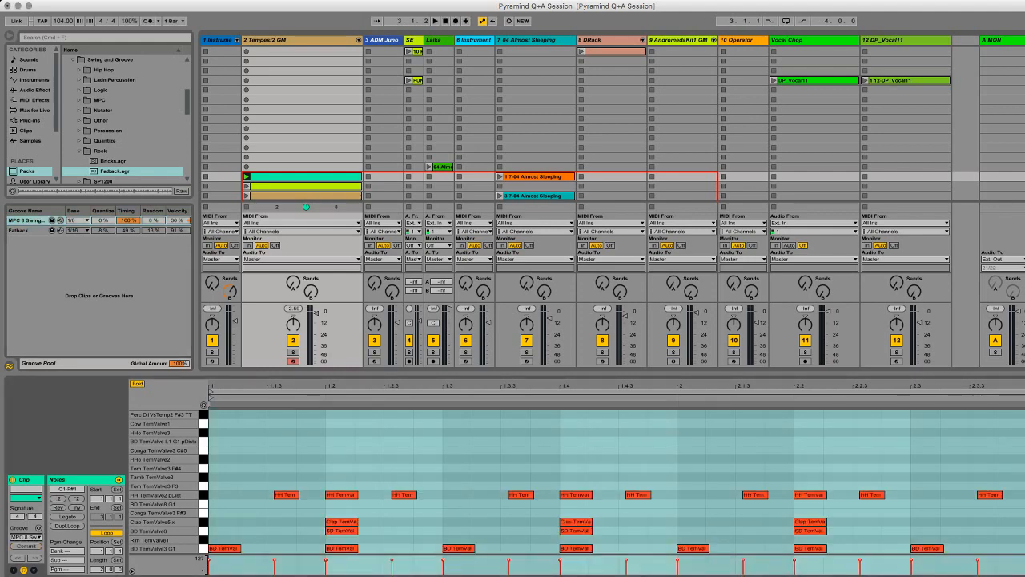
{"action": "left_click", "coordinate": [26, 546]}
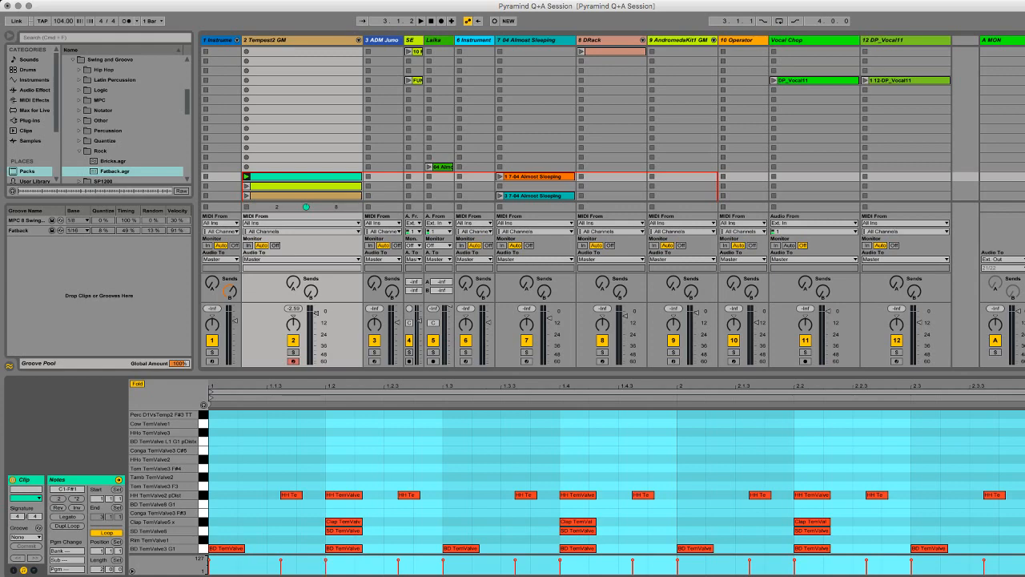
Step: Undo both groove commits and the groove reassignment on the Tempest2 GM clip
{"action": "key", "text": "super+z"}
{"action": "key", "text": "super+z"}
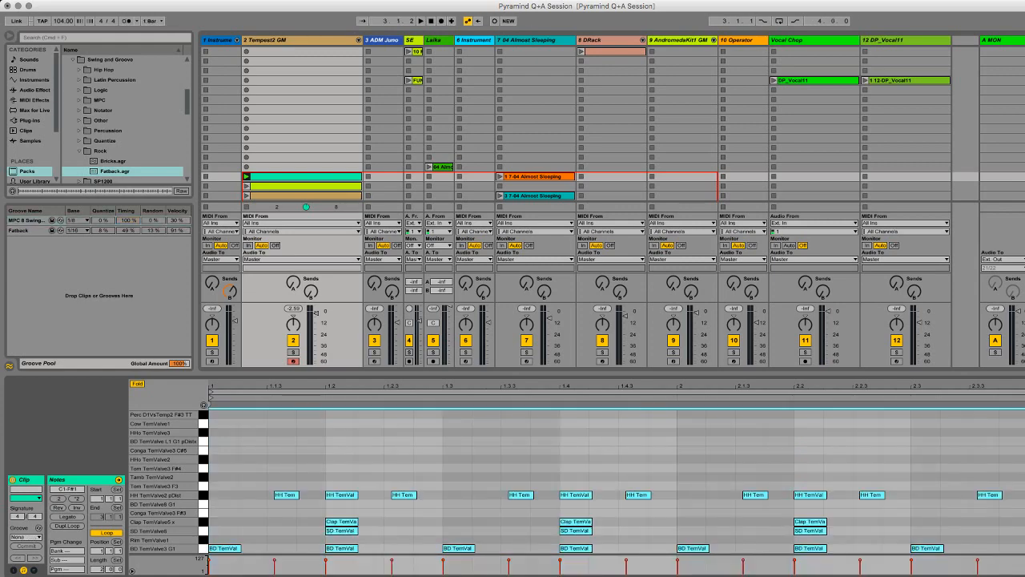
{"action": "key", "text": "super+z"}
{"action": "key", "text": "super+z"}
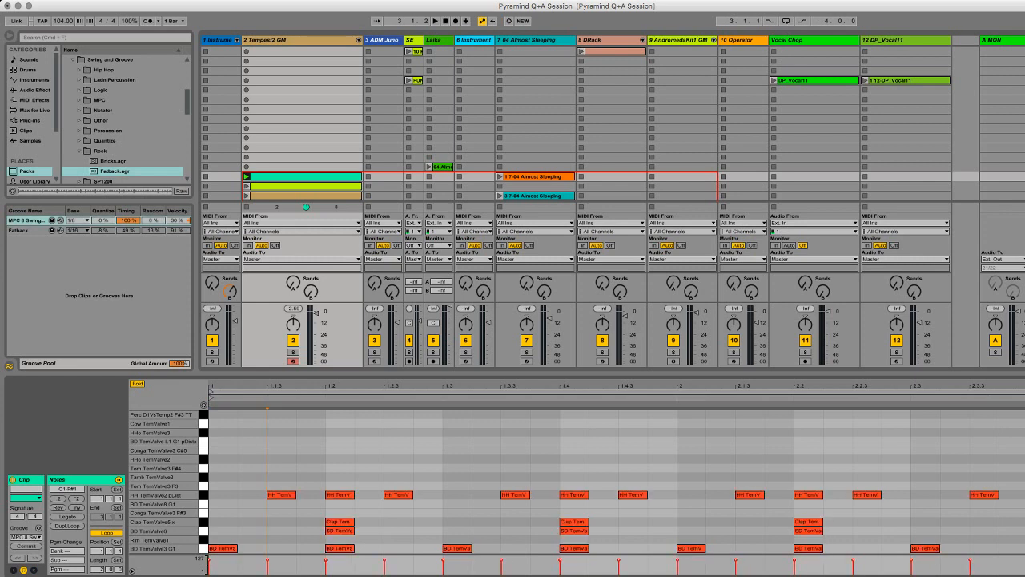